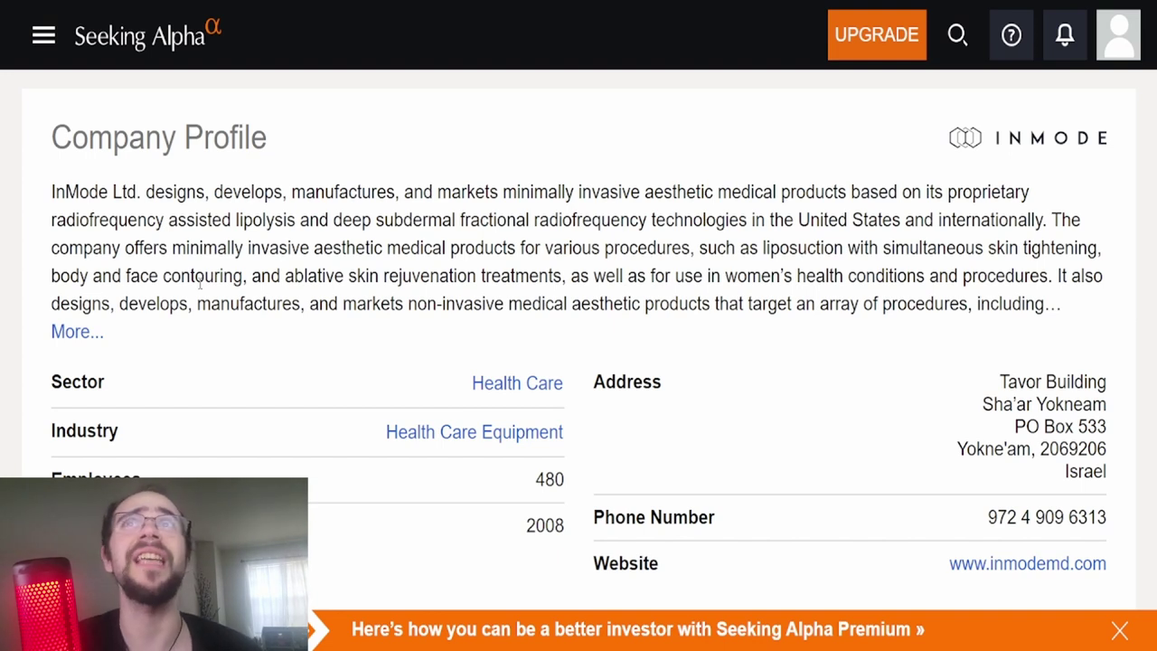
# - Read the InMode business description in the Seeking Alpha company profile
pyautogui.moveTo(123, 249); pyautogui.dragTo(274, 252)
pyautogui.click(316, 255)
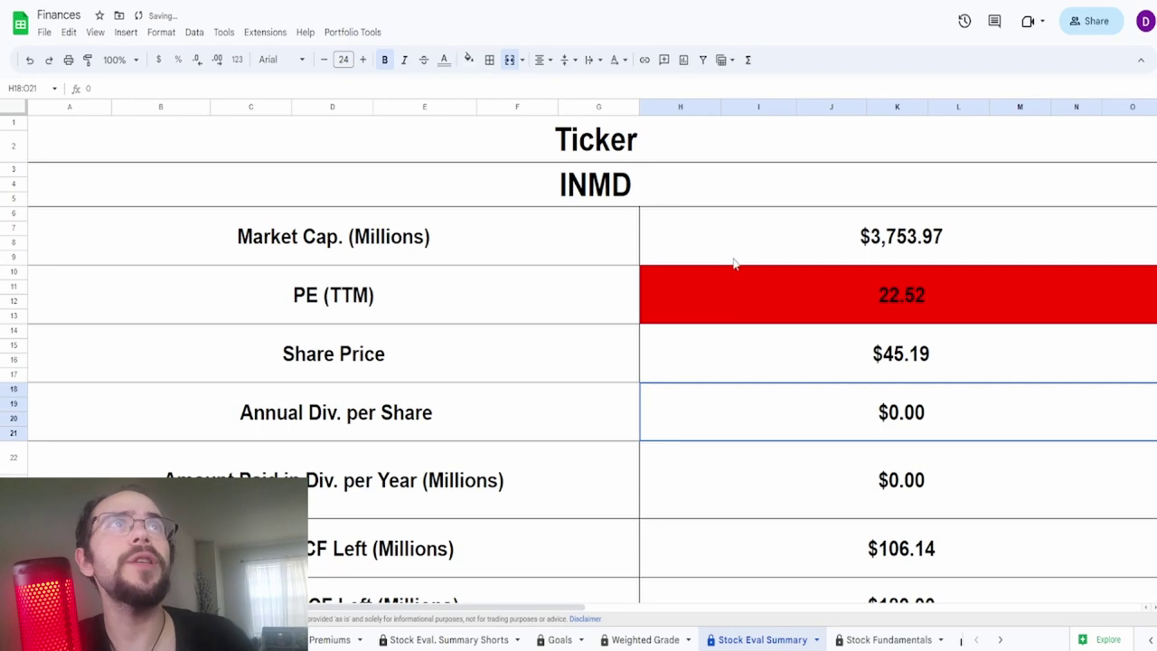
# - Switch to the Stock Eval Summary sheet in Google Sheets and review INMD's market cap, PE (TTM) and share price
pyautogui.click(687, 190)
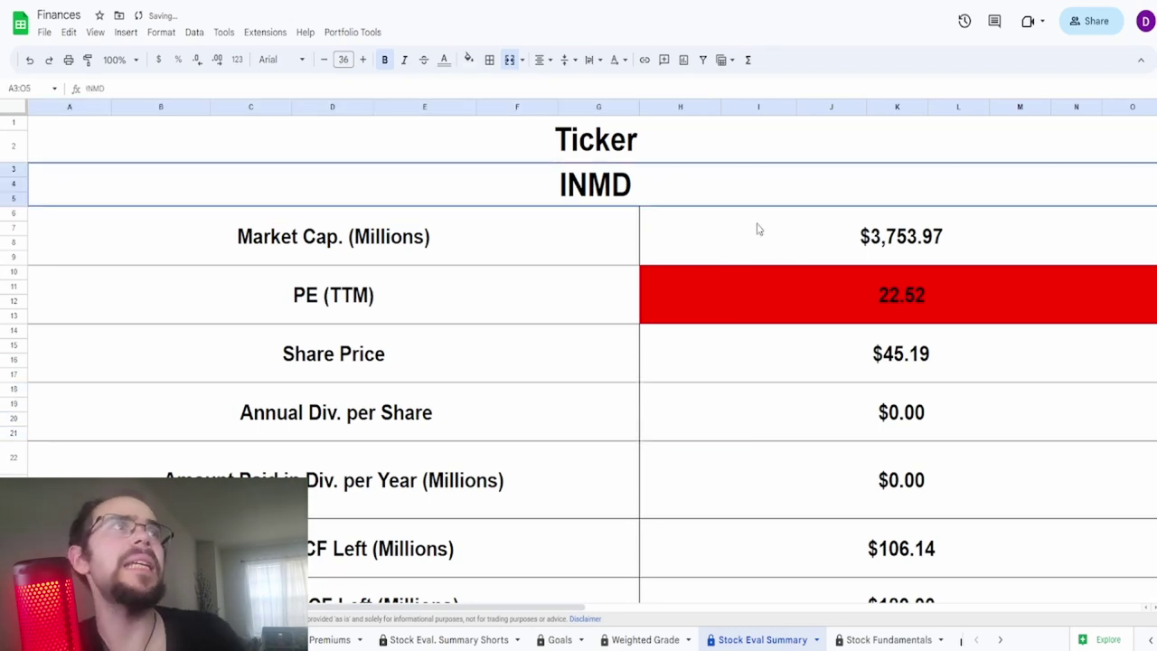
pyautogui.click(797, 260)
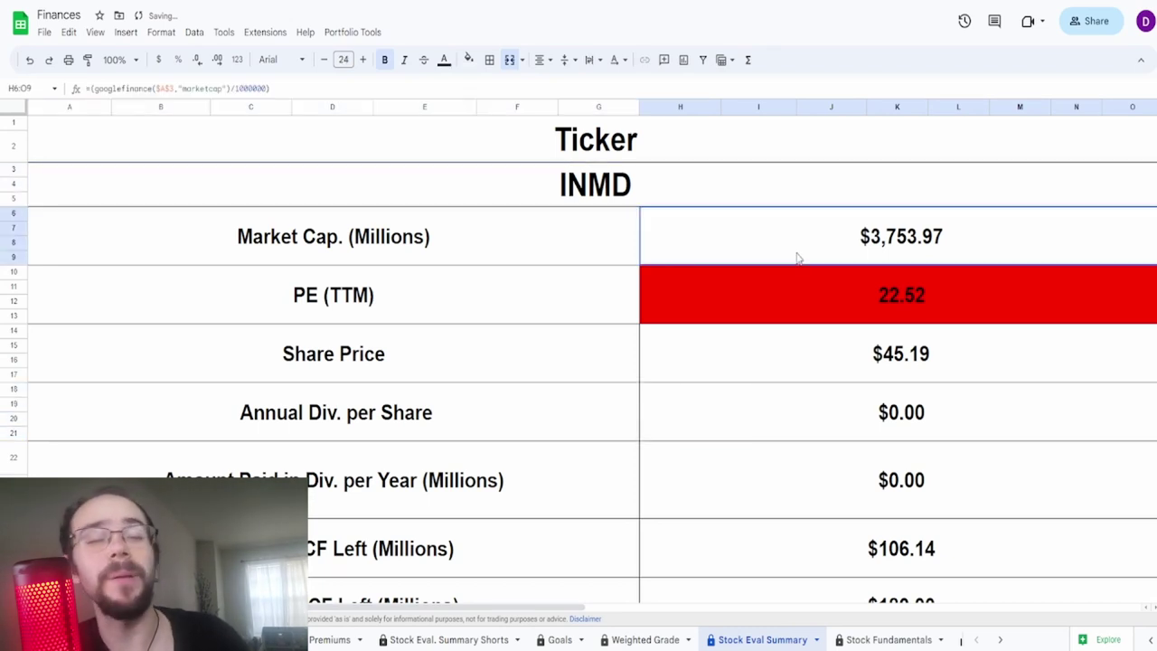
pyautogui.click(828, 294)
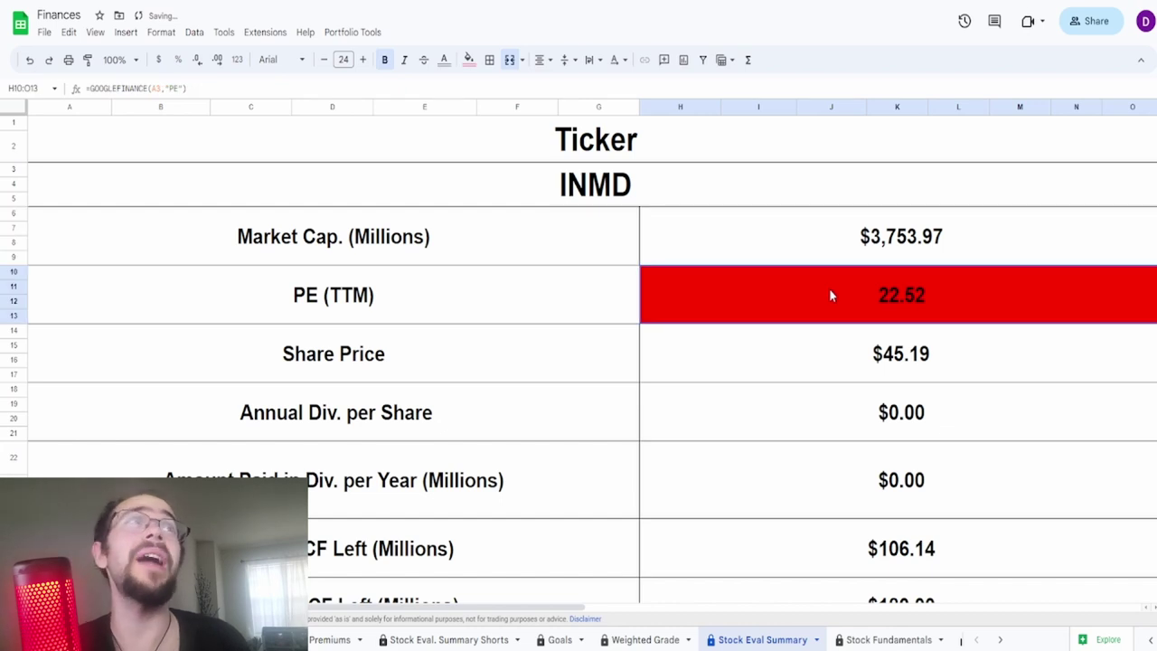
pyautogui.click(825, 371)
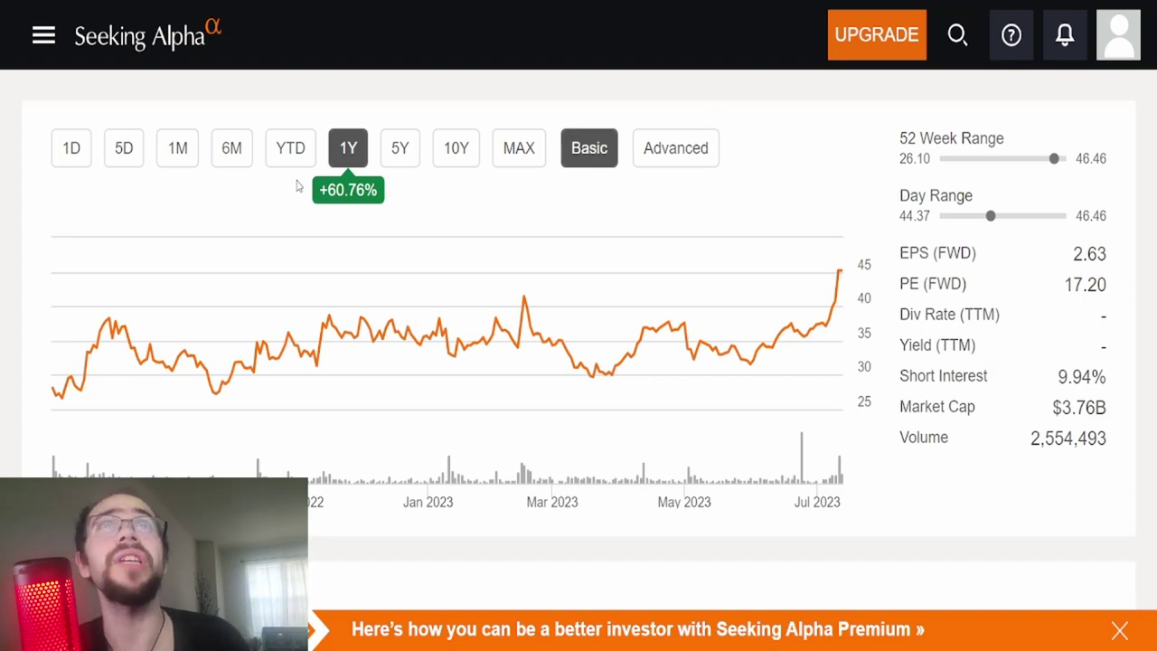
# - Switch to InMode's Seeking Alpha price chart, show the YTD period, and check the low and high of the 52-week range
pyautogui.click(290, 147)
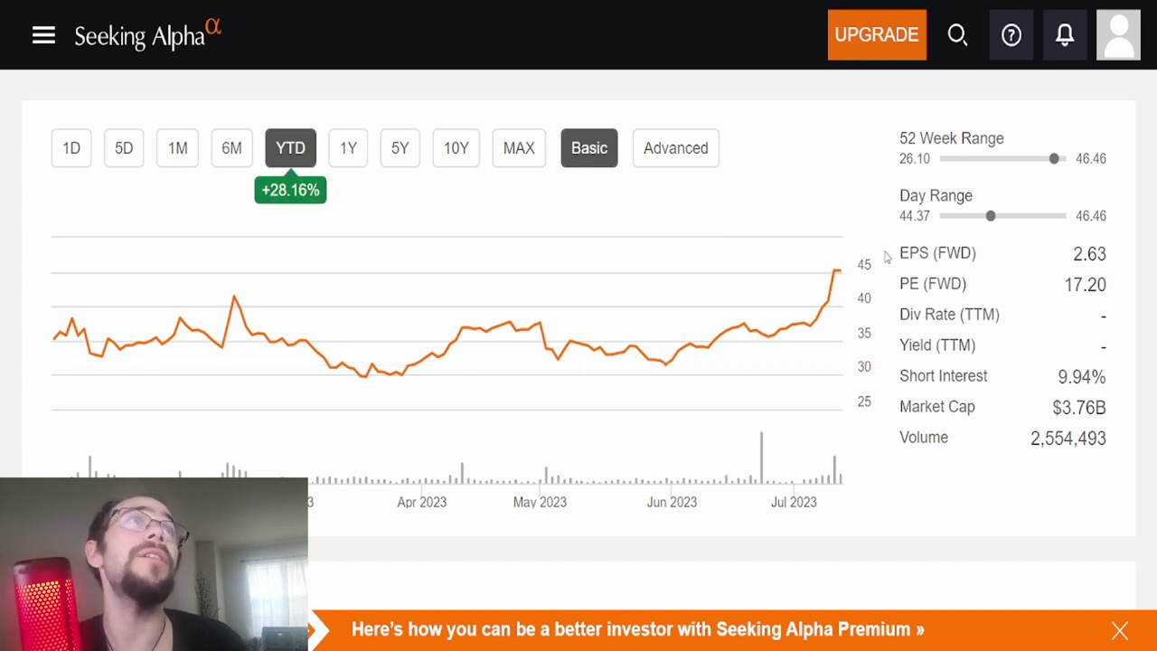
pyautogui.moveTo(929, 158); pyautogui.dragTo(894, 188)
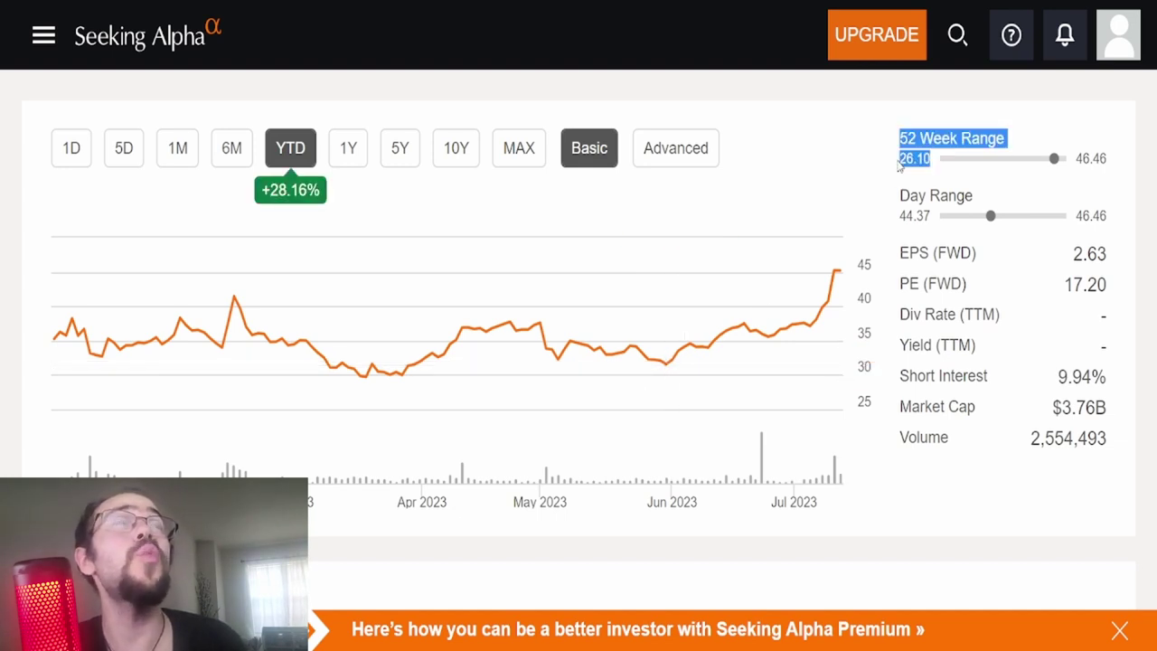
pyautogui.moveTo(1077, 155); pyautogui.dragTo(1110, 168)
pyautogui.moveTo(1067, 199)
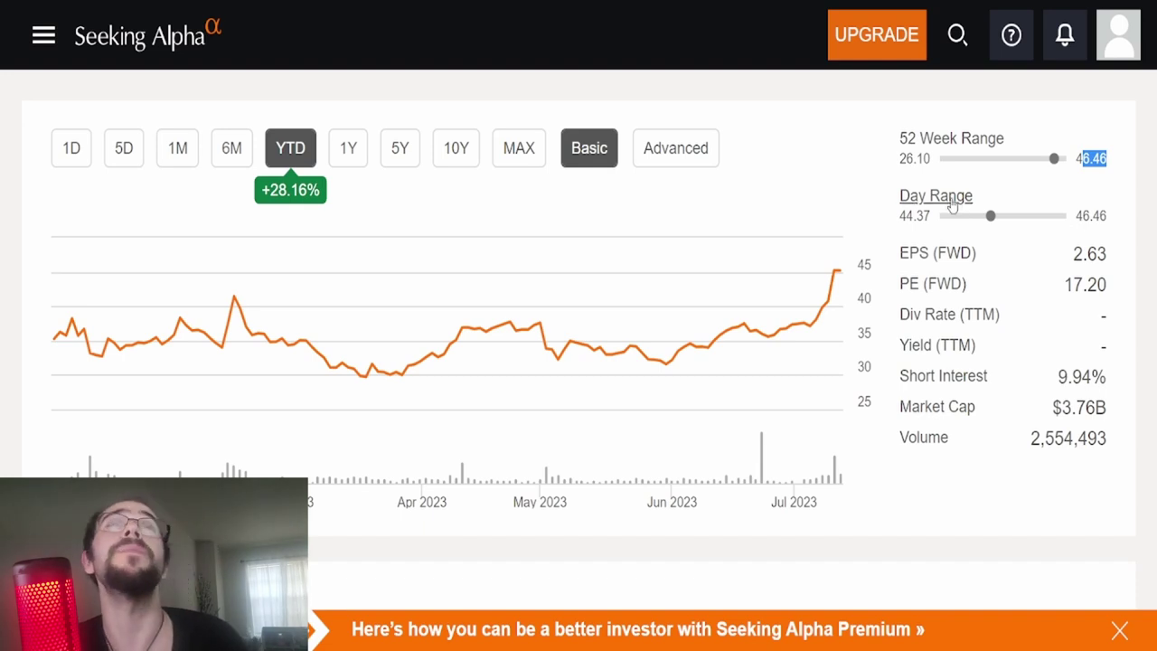
pyautogui.moveTo(953, 206)
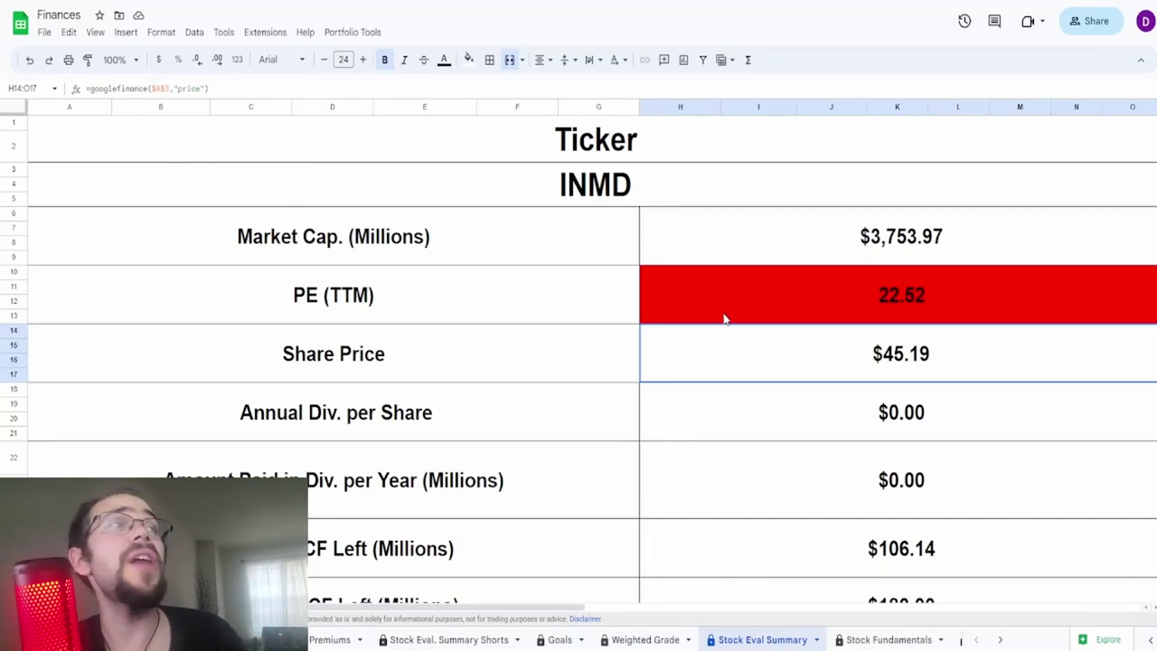
# - Switch back to the Stock Eval Summary sheet and review INMD's annual dividend per share and the free cash flow left figures
pyautogui.click(782, 408)
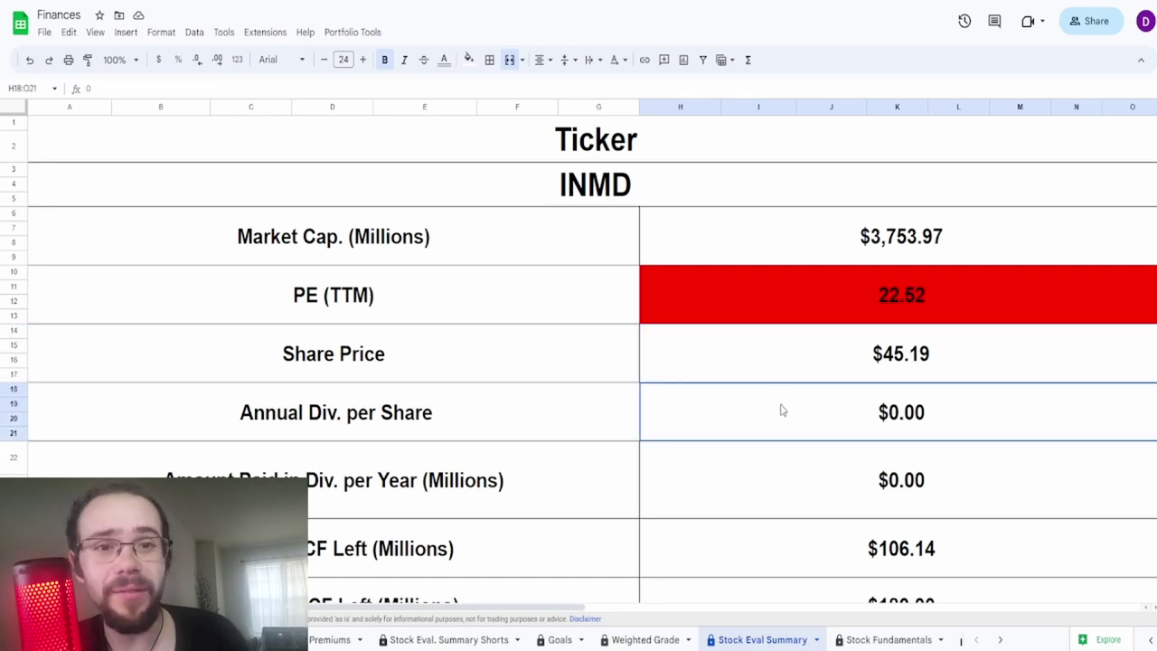
pyautogui.scroll(-1, 783, 411)
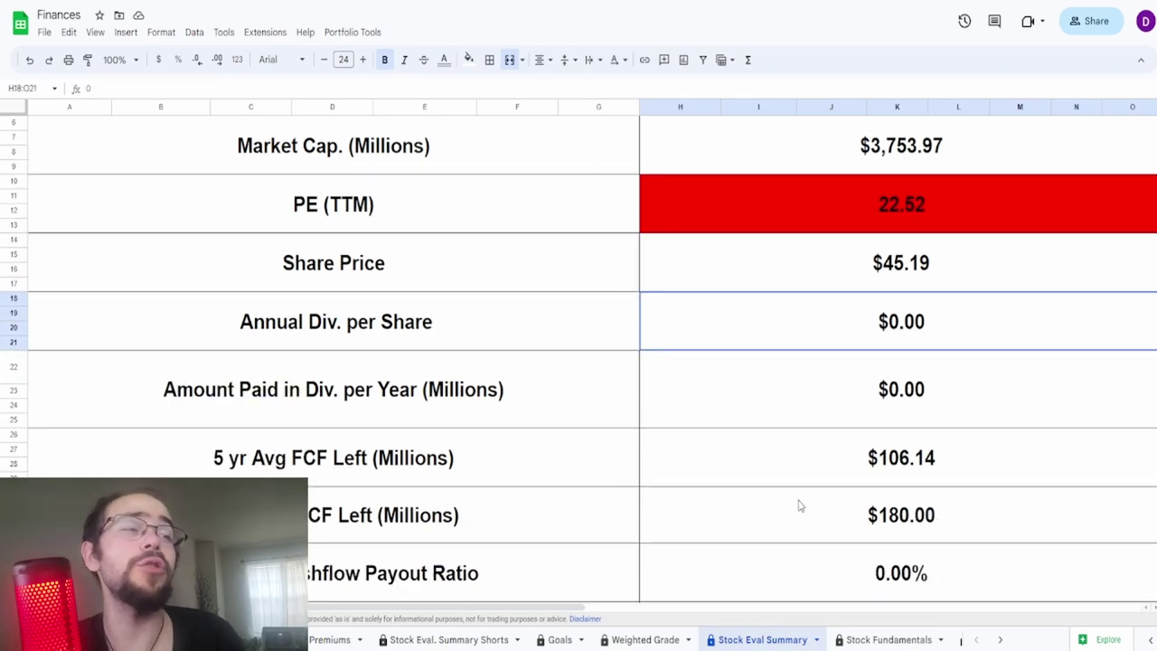
pyautogui.click(805, 460)
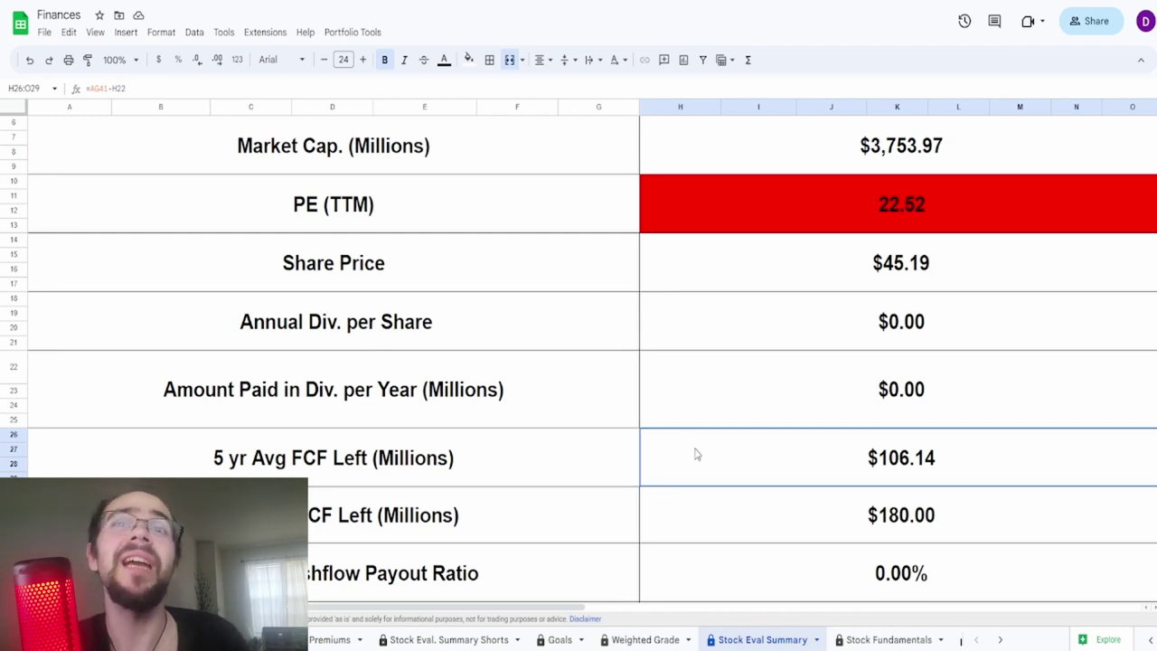
pyautogui.click(774, 538)
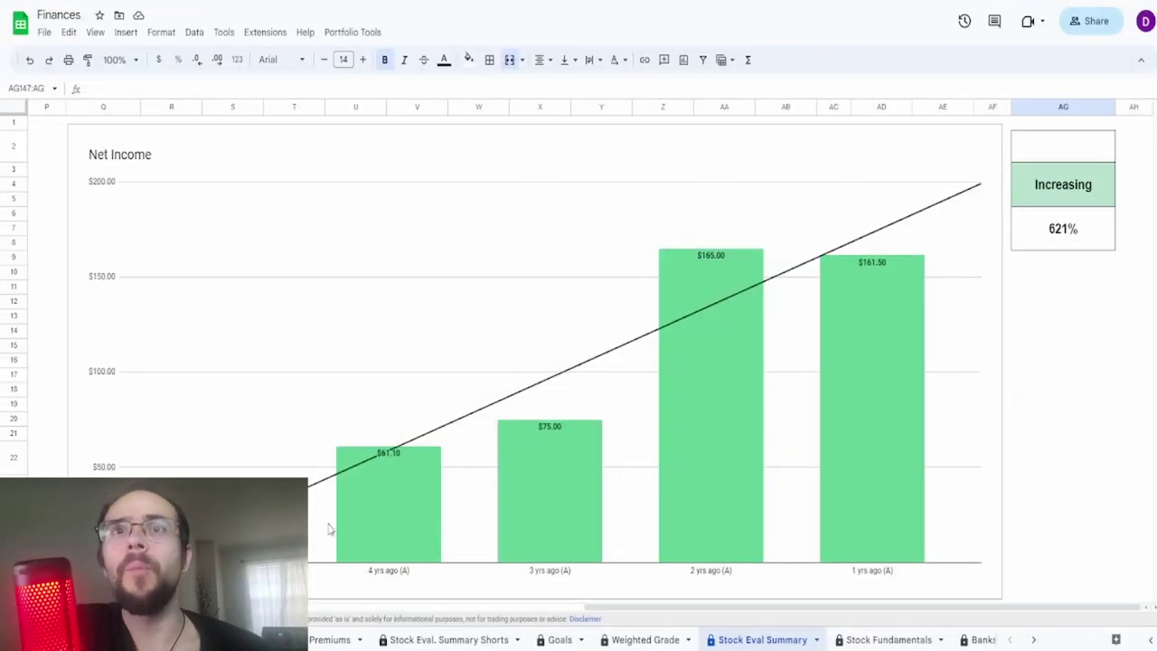
# - Review the Net Income chart and its growth percentage, and enter 60% in the blank cell AG2 above the trend label
pyautogui.click(284, 590)
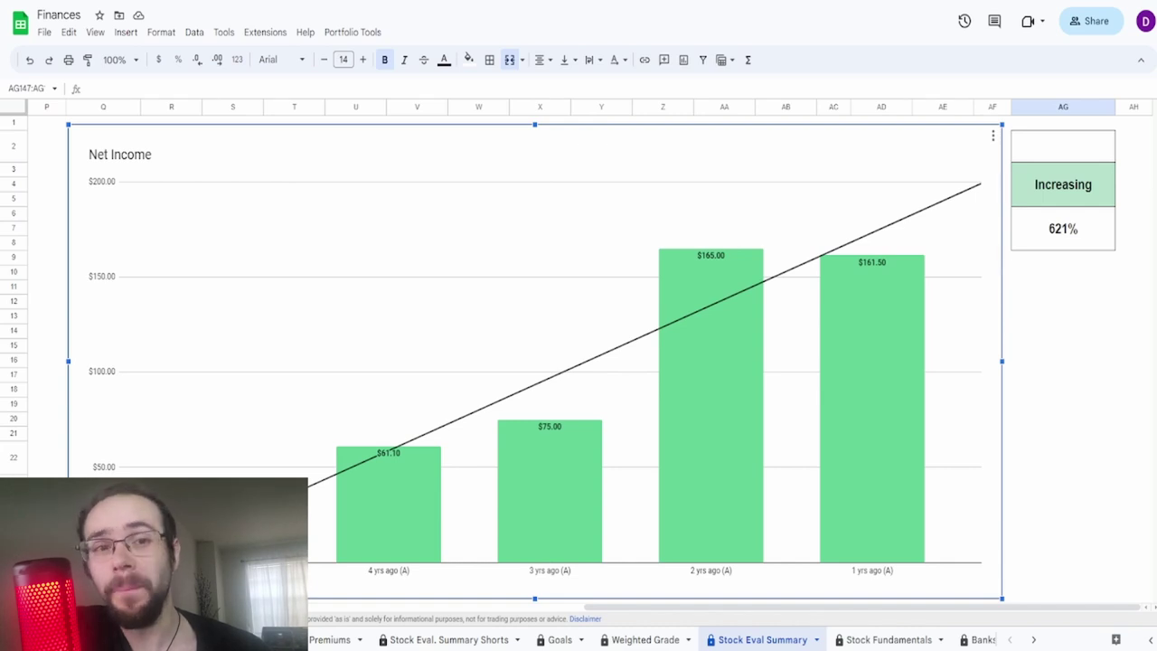
pyautogui.moveTo(909, 550)
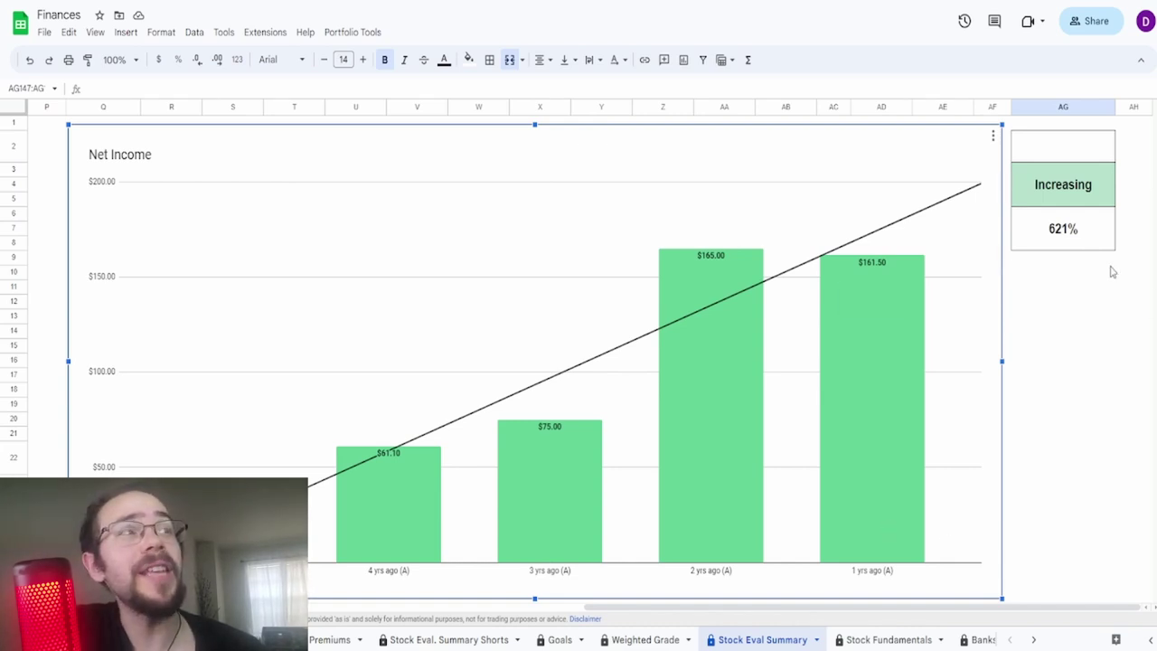
pyautogui.click(1083, 246)
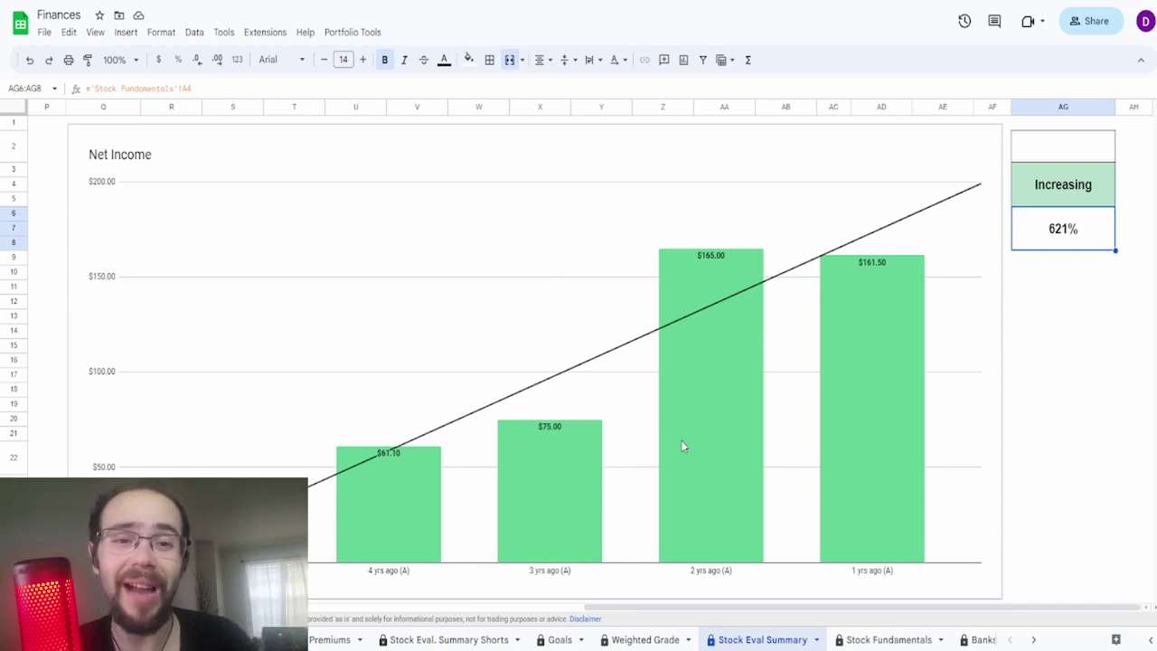
pyautogui.click(746, 349)
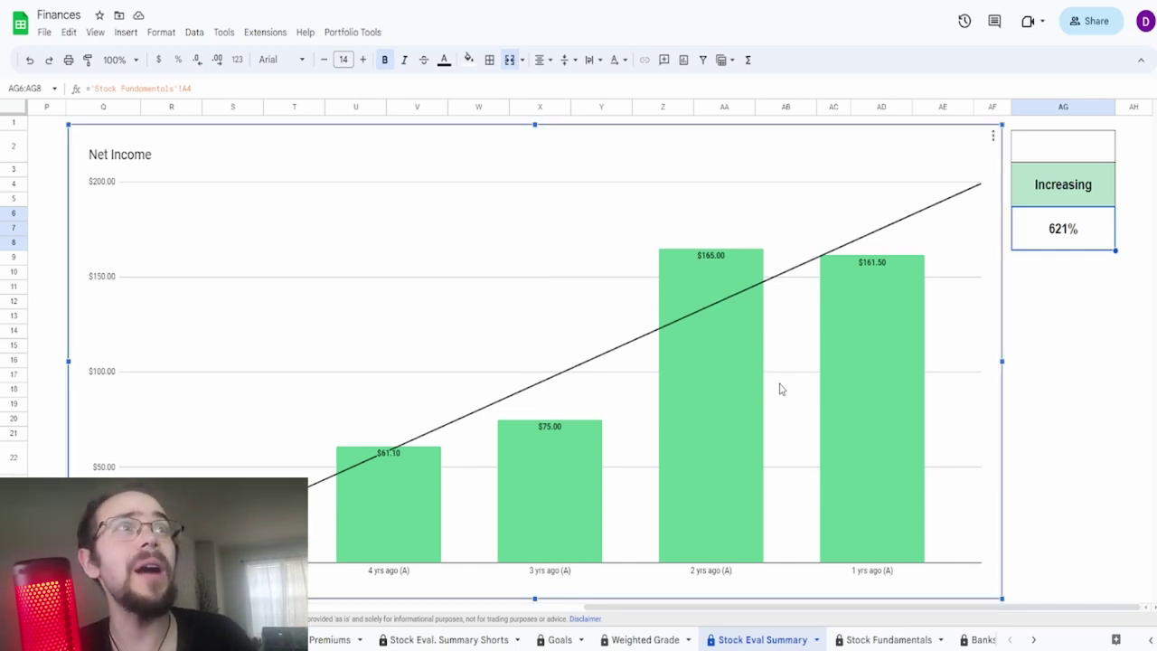
pyautogui.moveTo(866, 365)
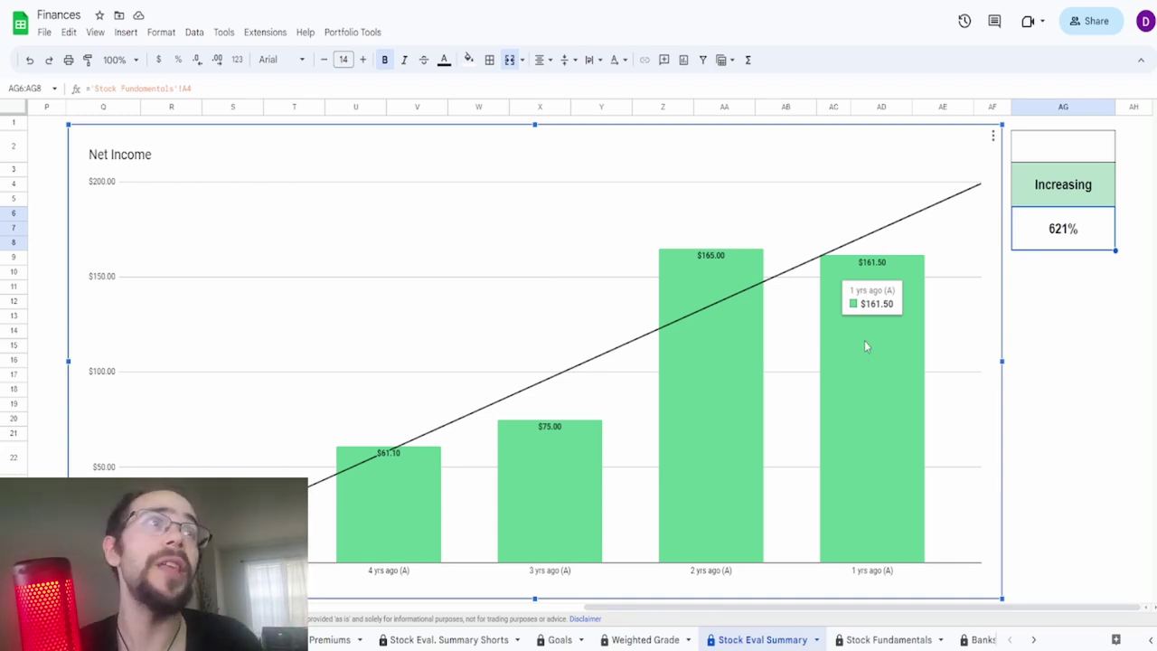
pyautogui.moveTo(705, 366)
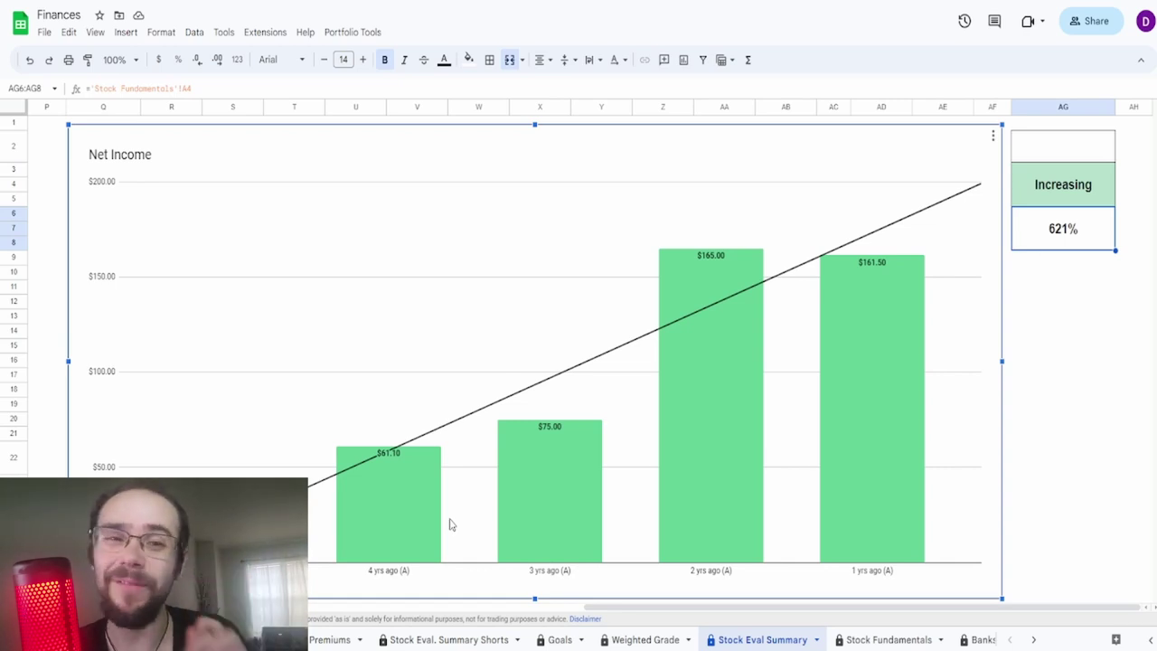
pyautogui.click(1028, 156)
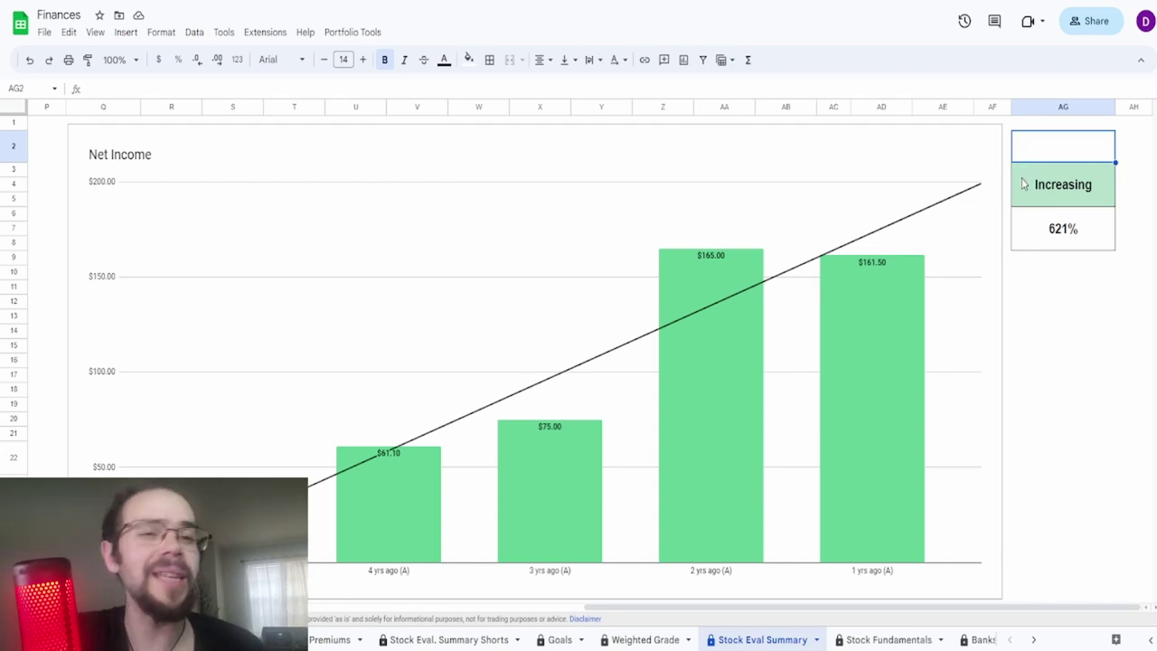
pyautogui.click(1022, 179)
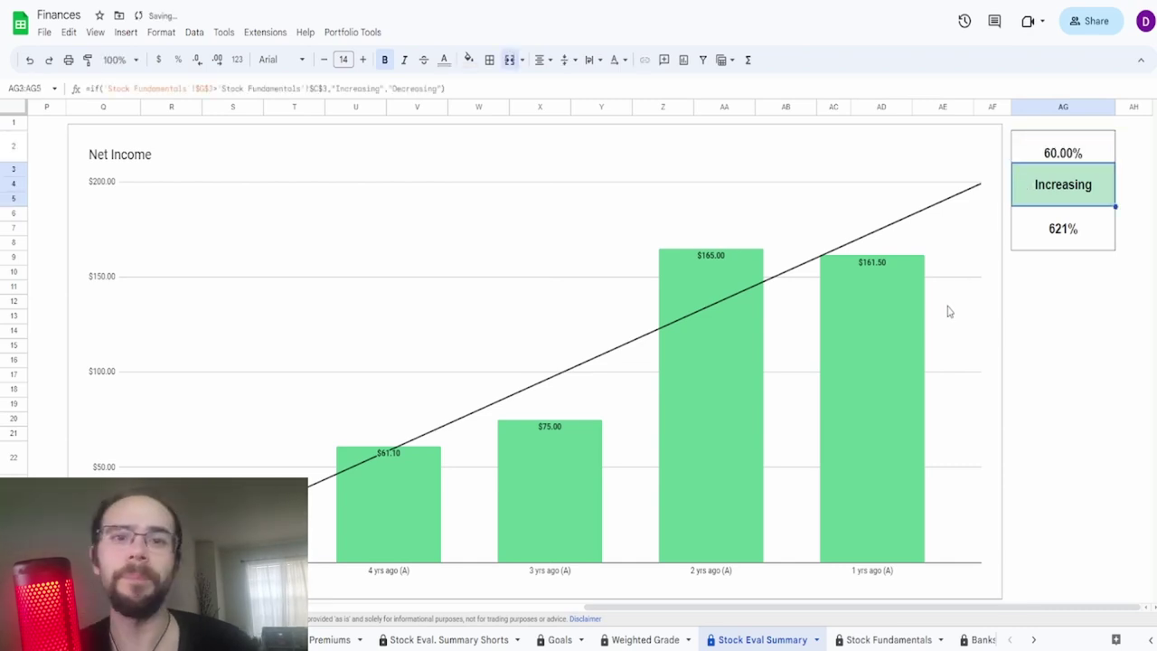
# - Examine the Free Cash Flow chart's yearly bars together with its average and growth percentage
pyautogui.scroll(-5, 949, 311)
pyautogui.click(879, 391)
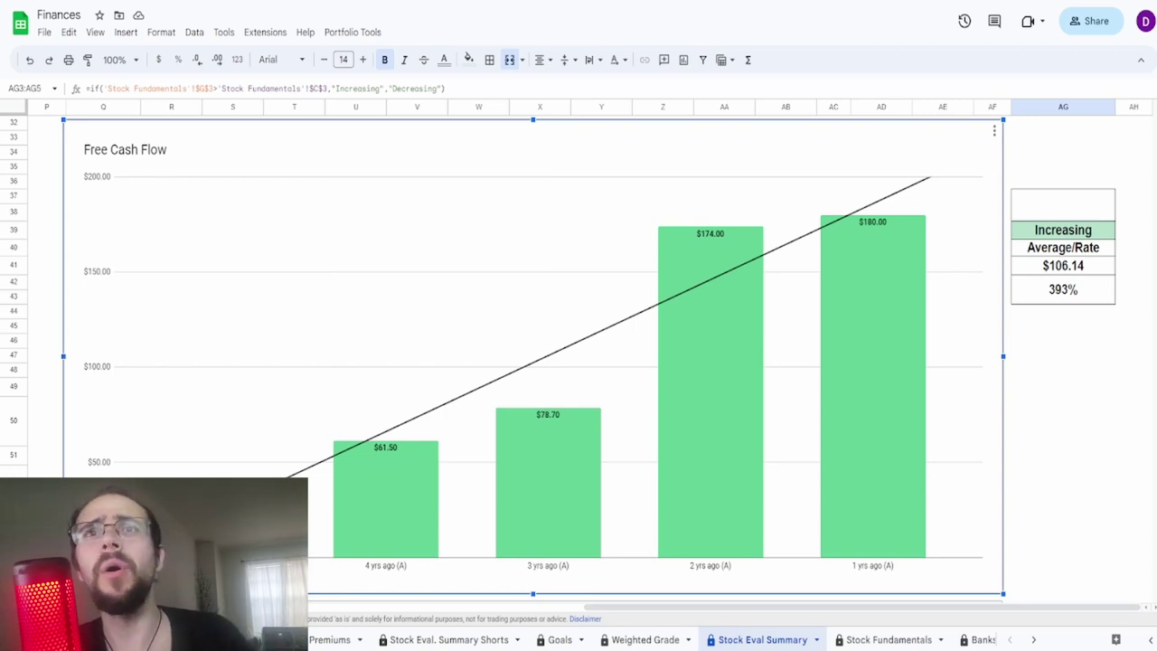
pyautogui.moveTo(862, 389)
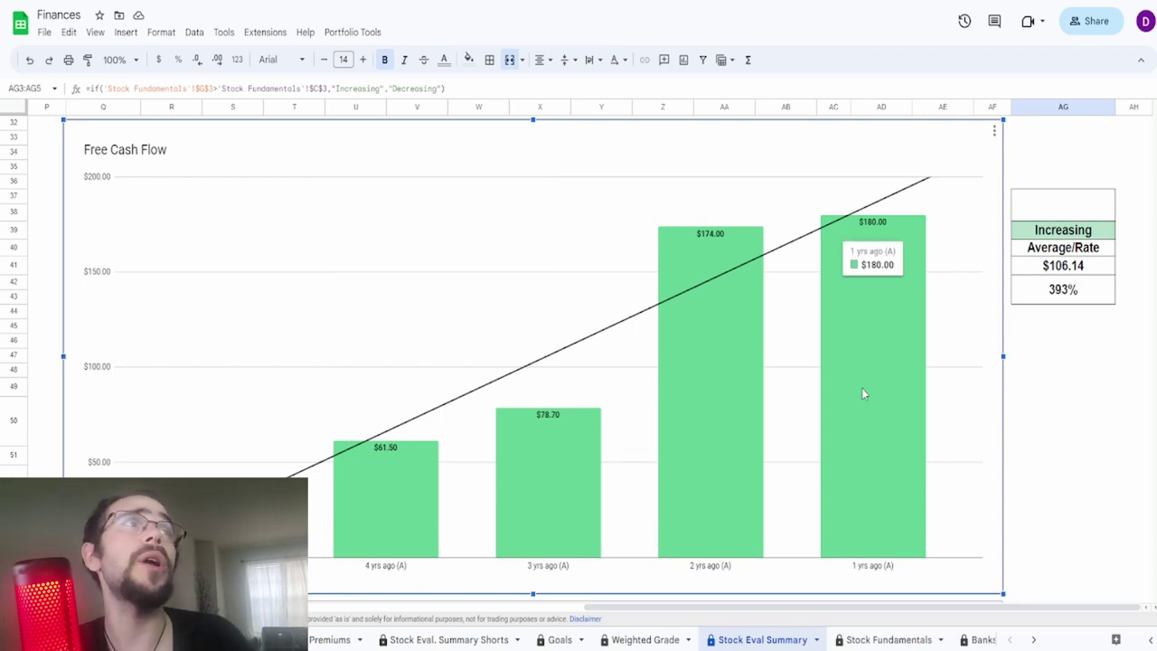
pyautogui.click(1039, 304)
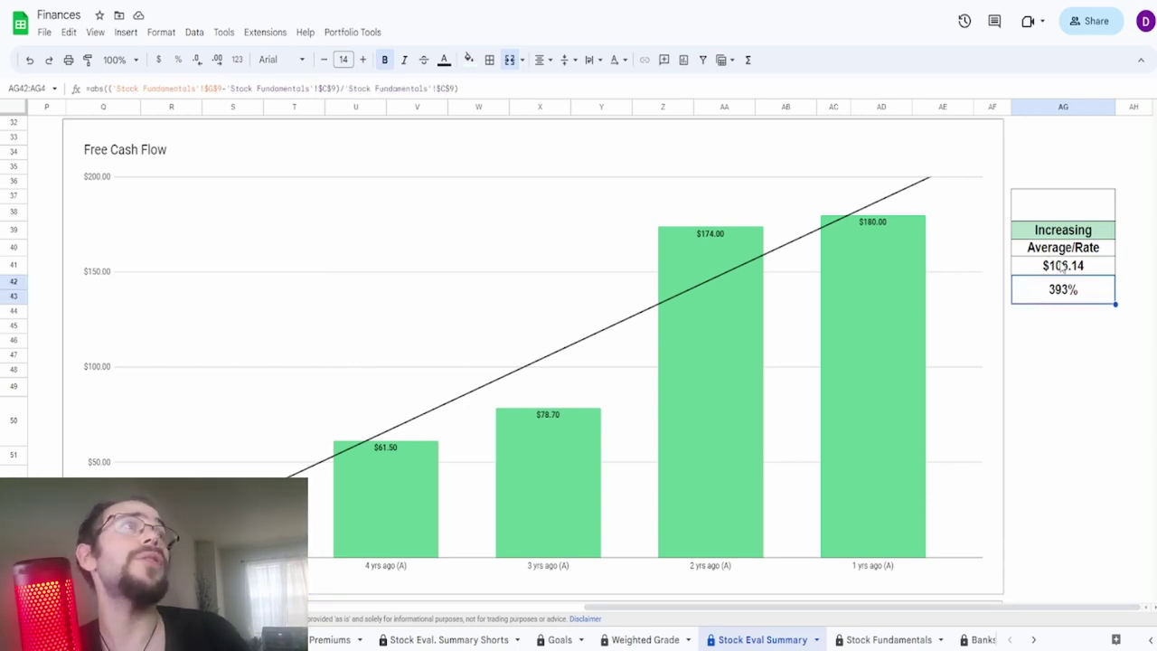
pyautogui.click(1050, 264)
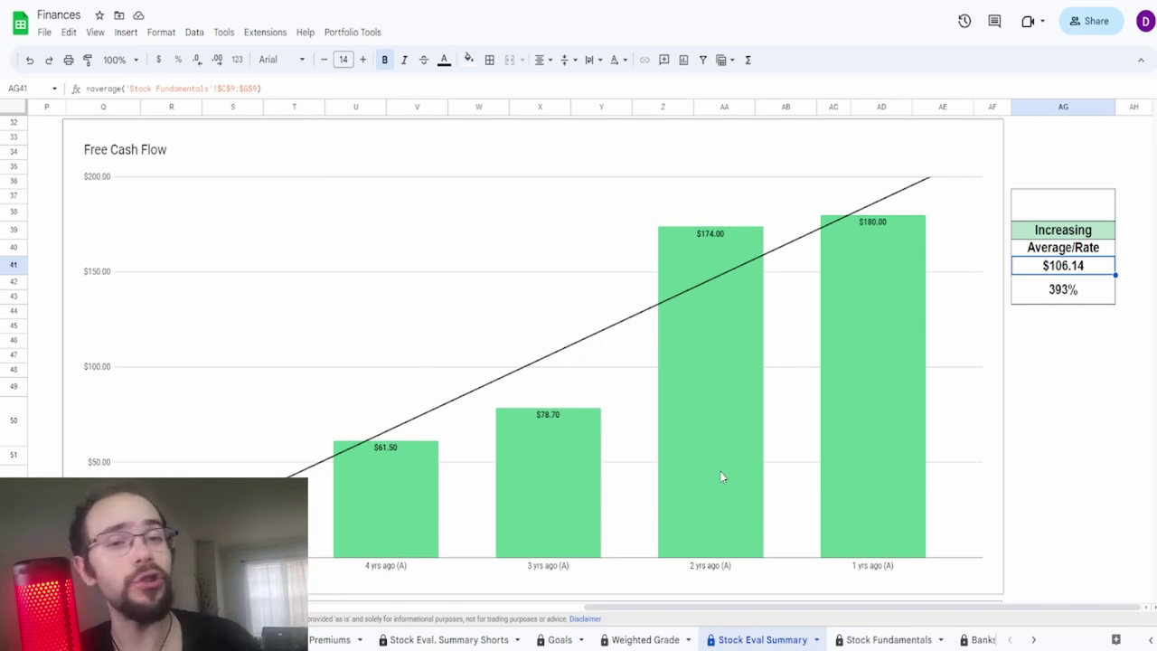
pyautogui.rightClick(749, 439)
pyautogui.click(747, 436)
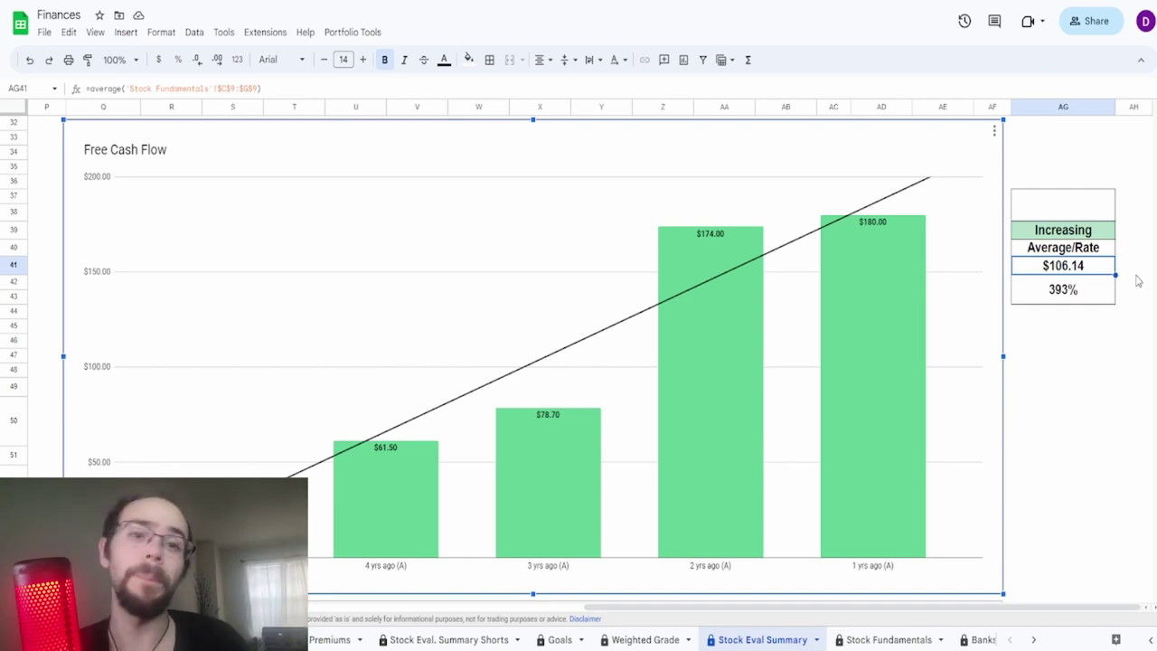
# - Compare with the Net Income chart and enter 65% in the blank cell above the Free Cash Flow trend label
pyautogui.click(1115, 208)
pyautogui.scroll(10, 1113, 292)
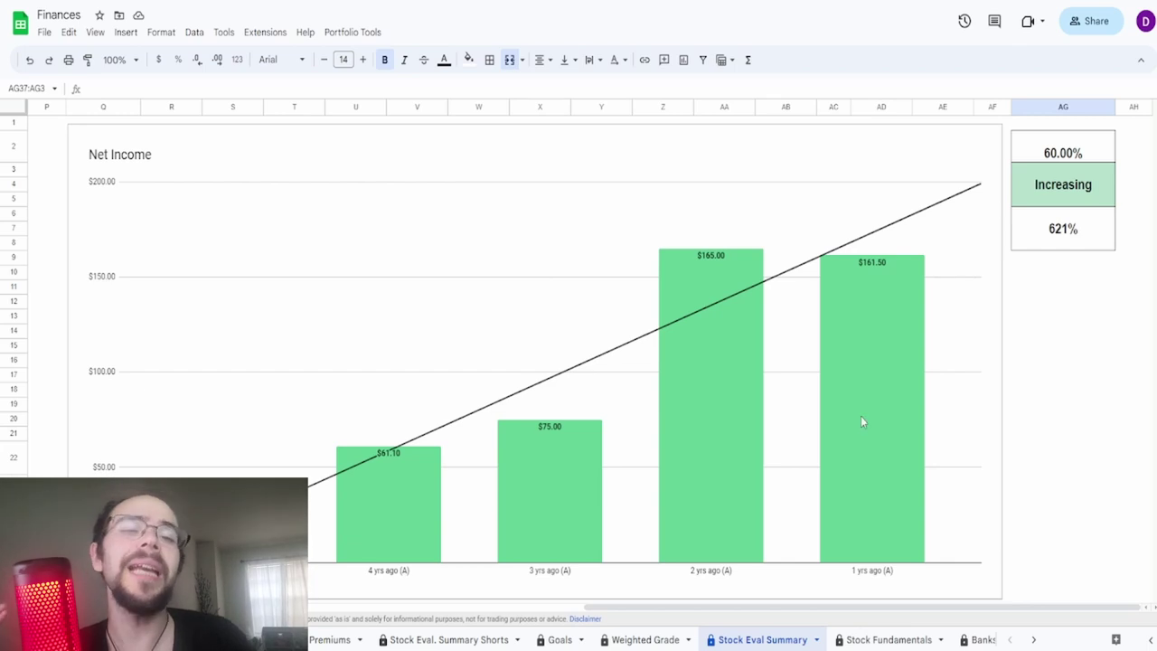
pyautogui.scroll(-10, 852, 427)
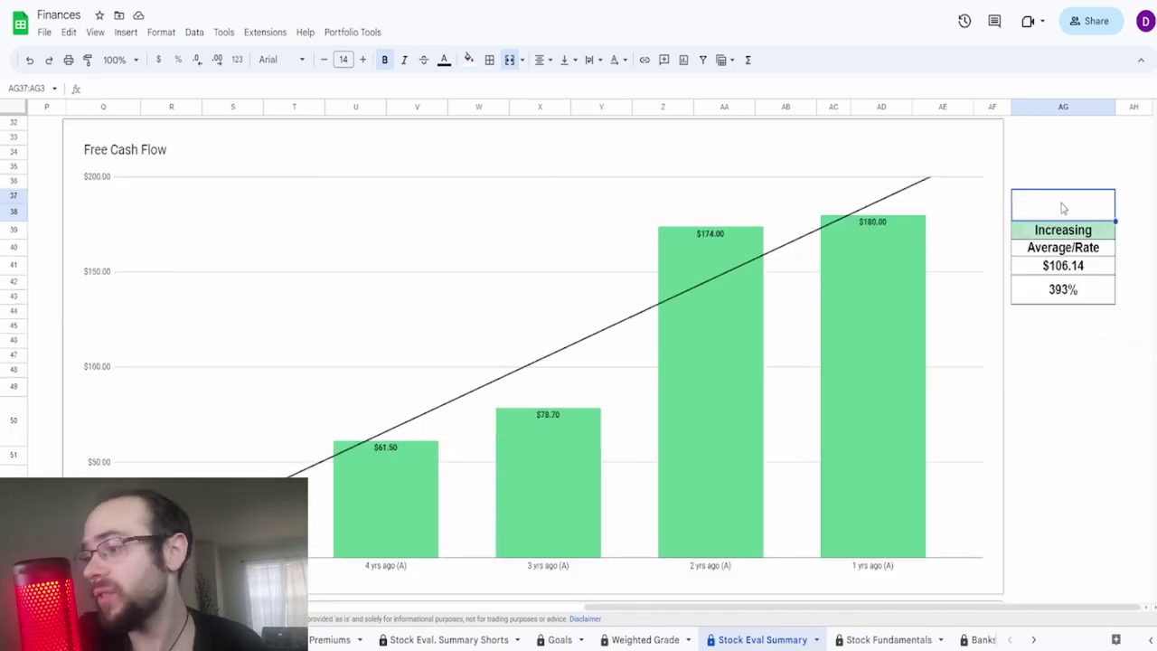
pyautogui.write('65%')
pyautogui.press('Return')
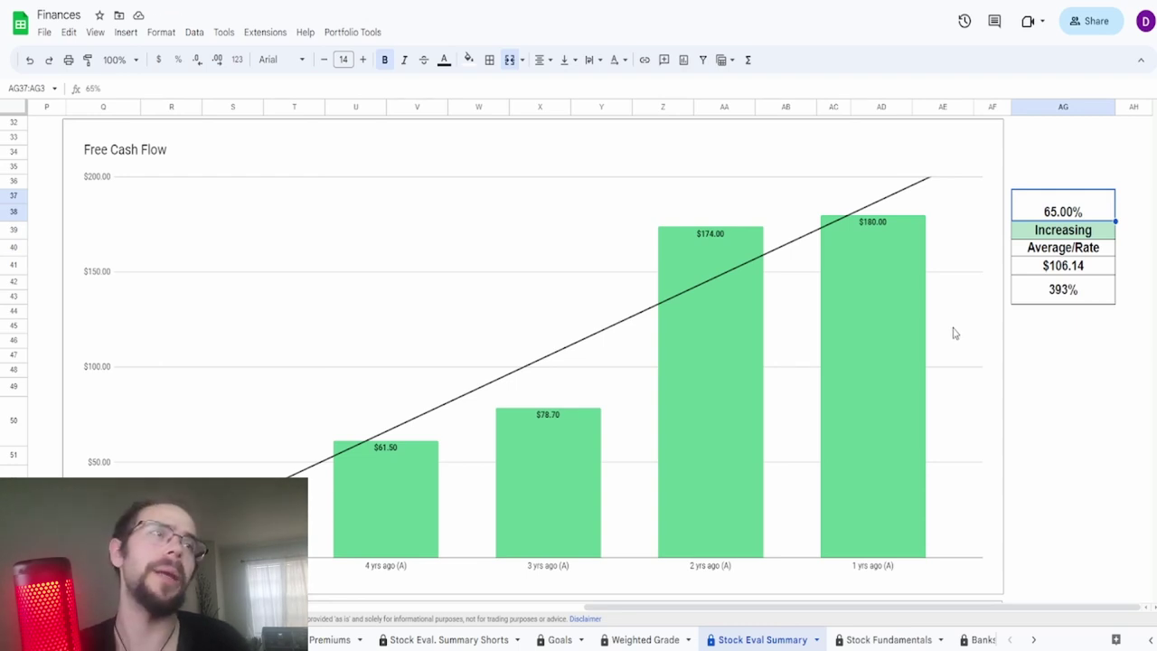
# - Examine the Revenue chart's yearly bars and the growth percentage in cell AG70
pyautogui.scroll(-5, 953, 327)
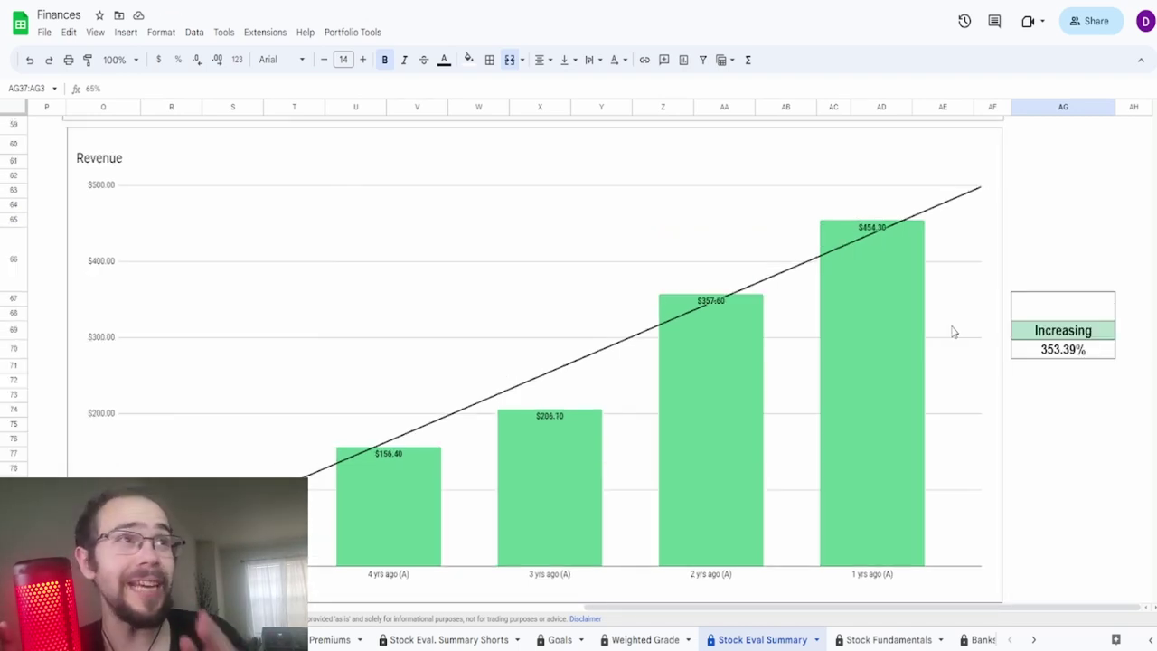
pyautogui.click(234, 468)
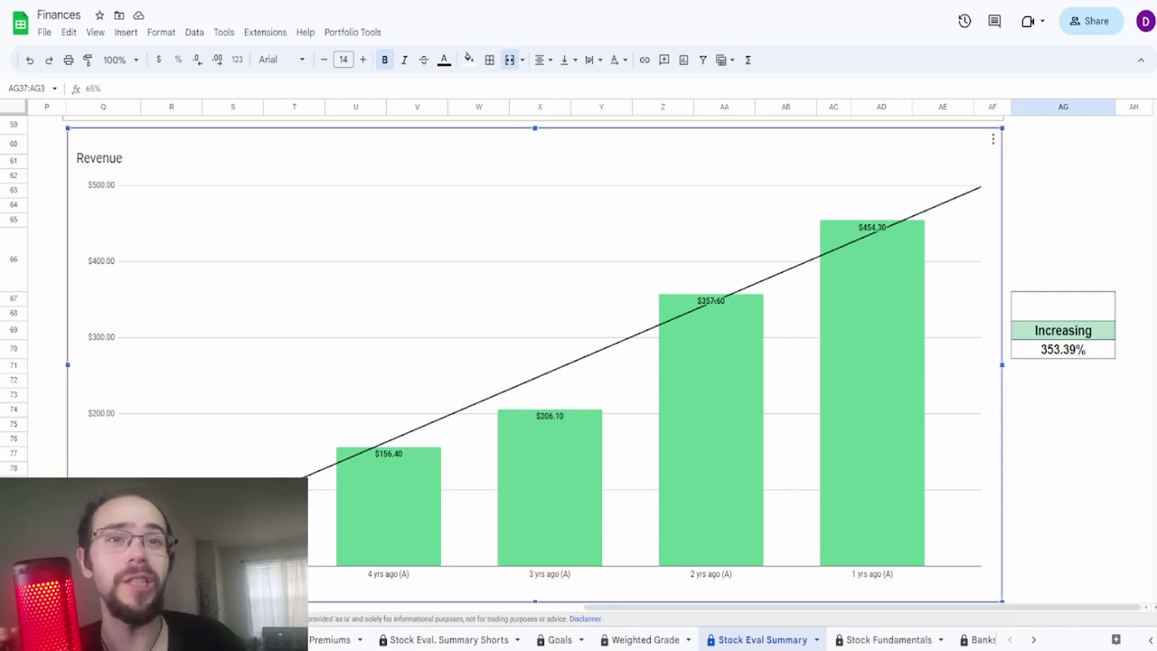
pyautogui.moveTo(602, 465)
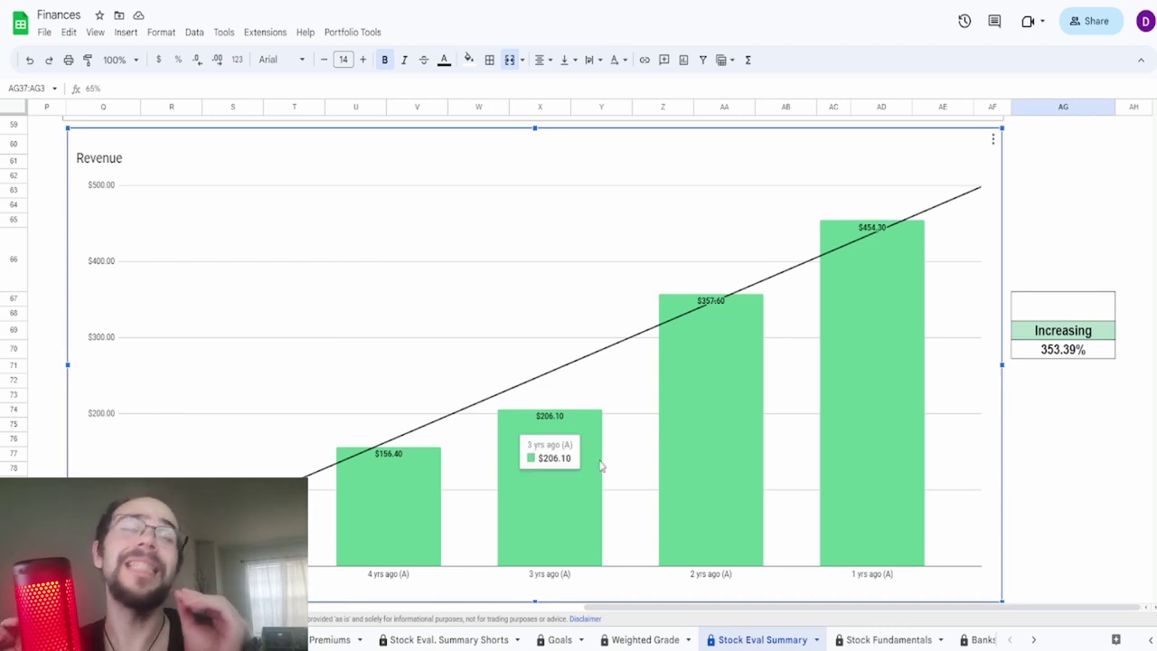
pyautogui.moveTo(702, 432)
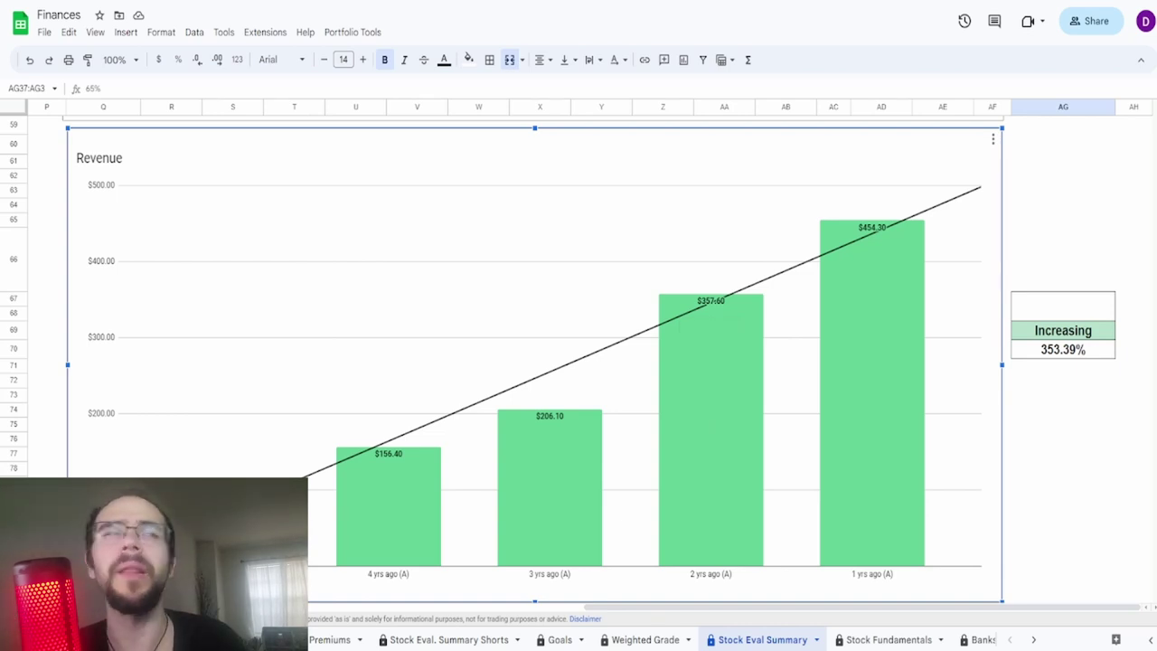
pyautogui.moveTo(867, 421)
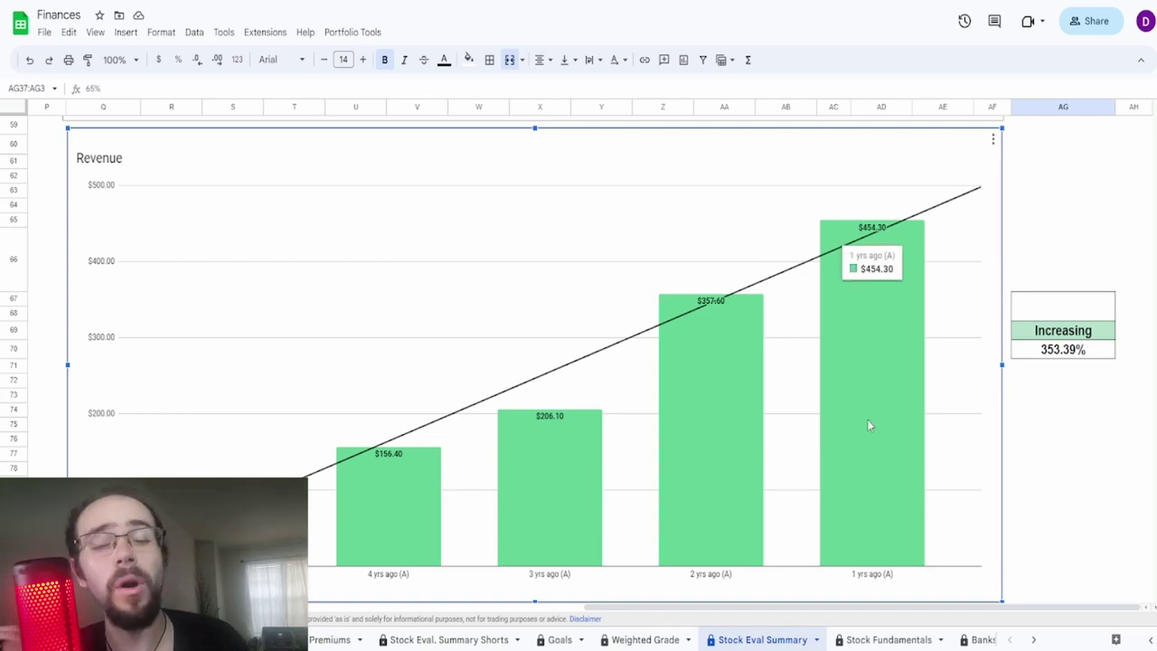
pyautogui.click(1051, 358)
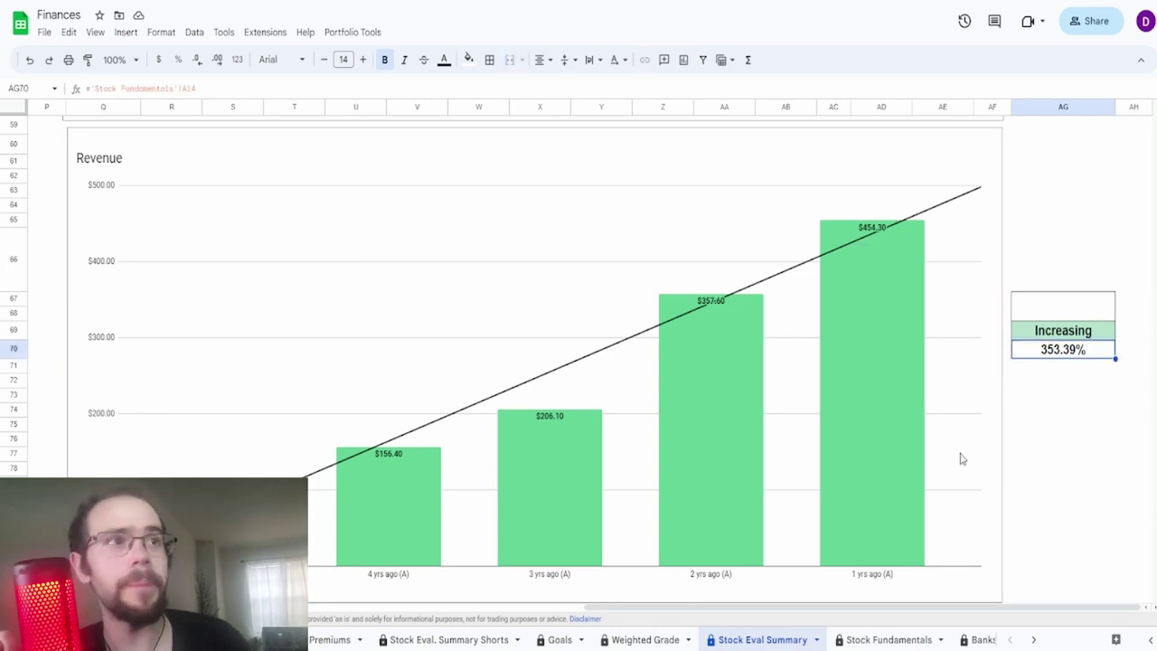
# - Review the Revenue chart's latest yearly bars and enter 70% in the blank cell above the Revenue trend label
pyautogui.click(811, 447)
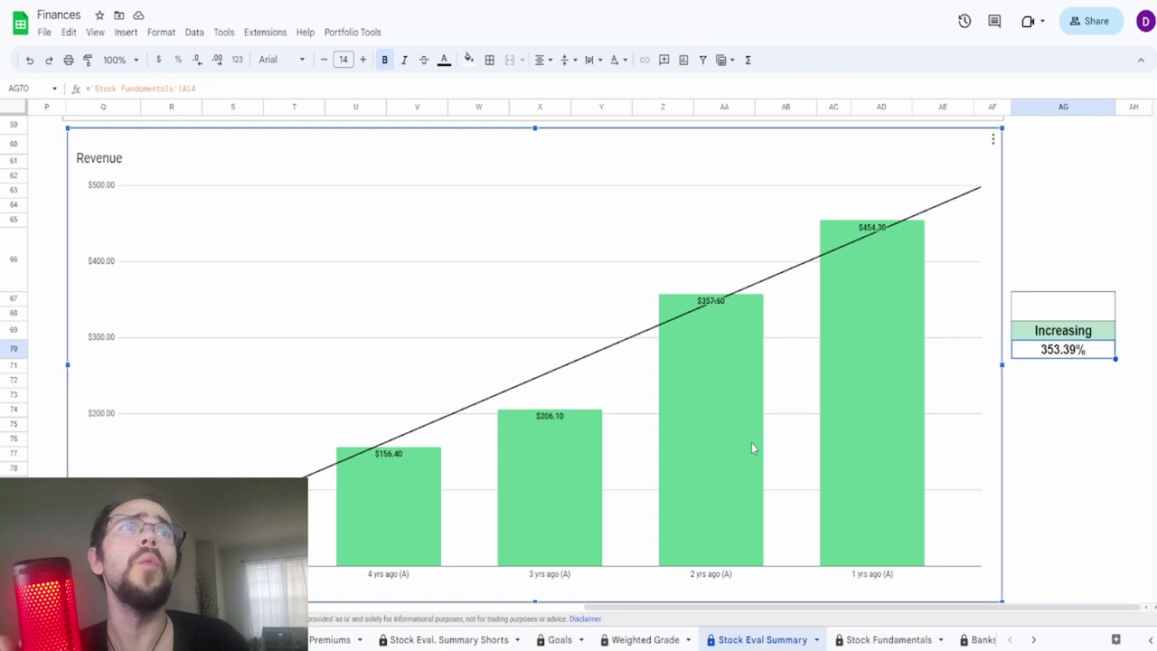
pyautogui.moveTo(722, 452)
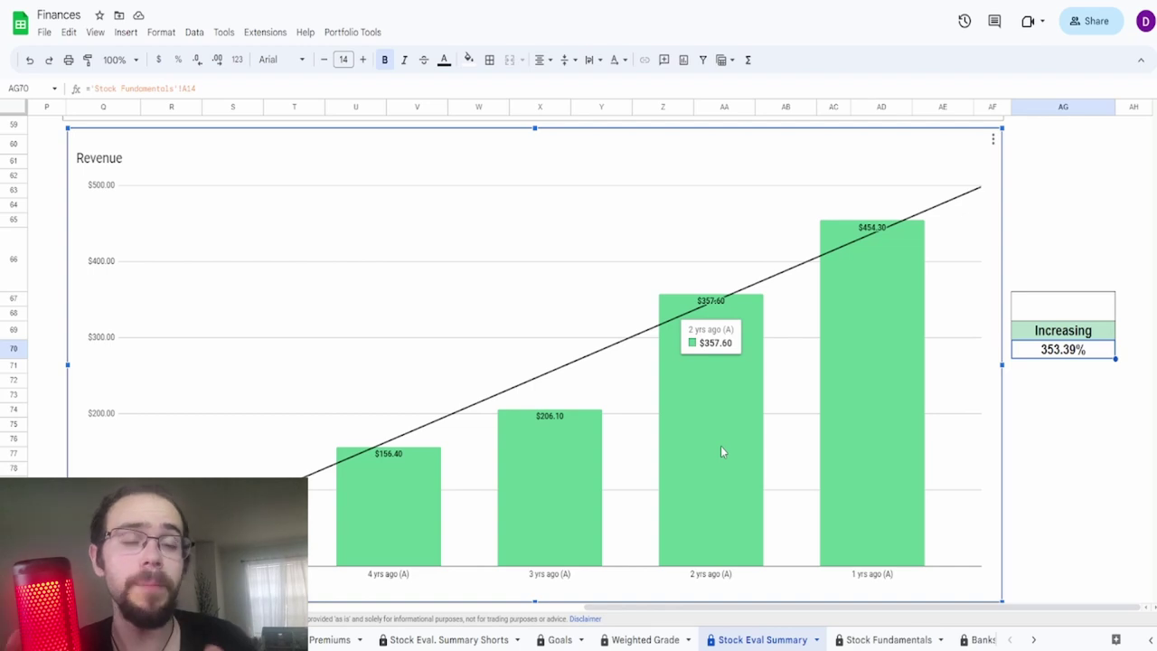
pyautogui.moveTo(840, 474)
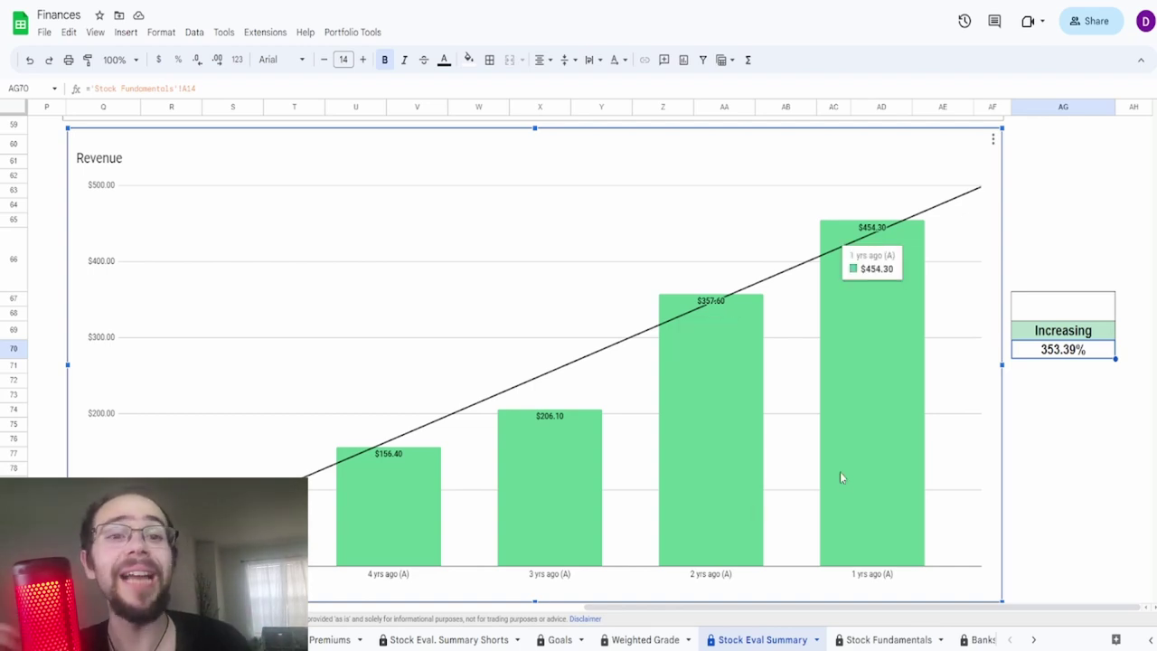
pyautogui.click(1091, 306)
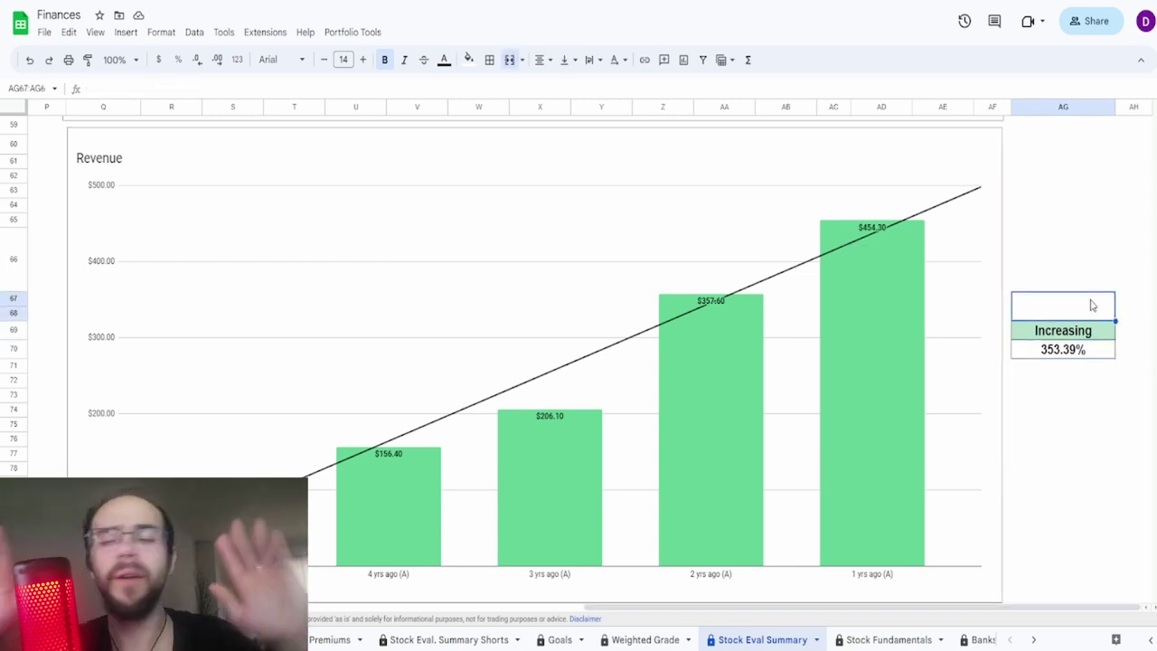
pyautogui.write('70%')
pyautogui.press('Return')
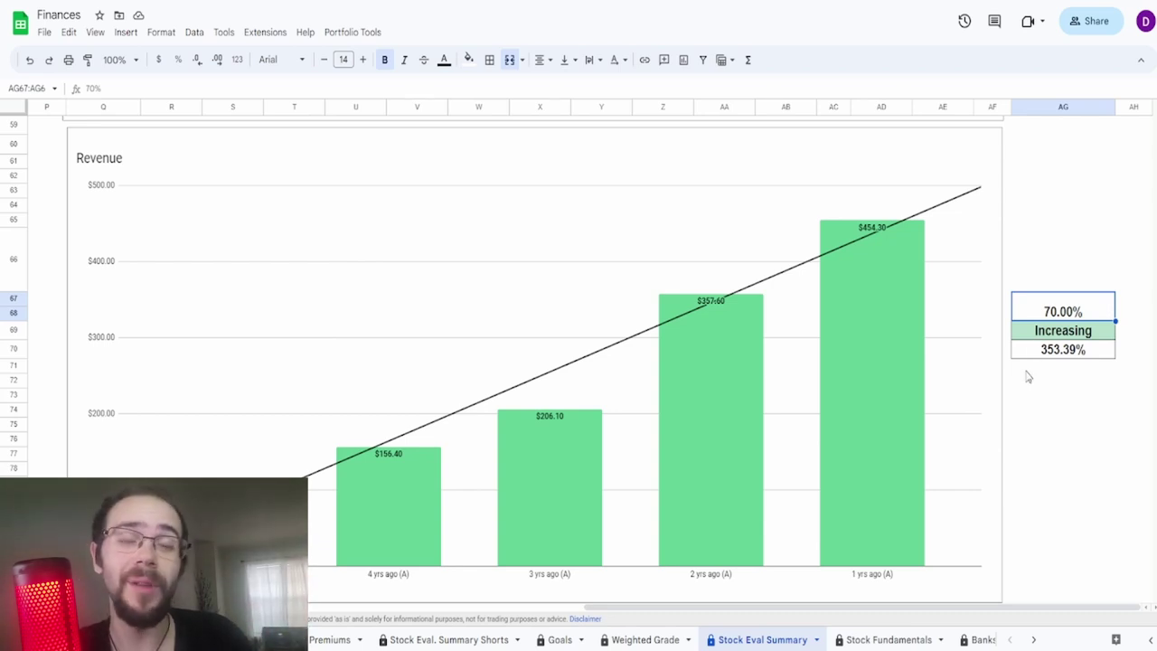
# - Review the Total Assets-Total Liabilities chart with its averages and difference, and enter 100% in the blank cell above Average Total Assets
pyautogui.scroll(-6, 1028, 376)
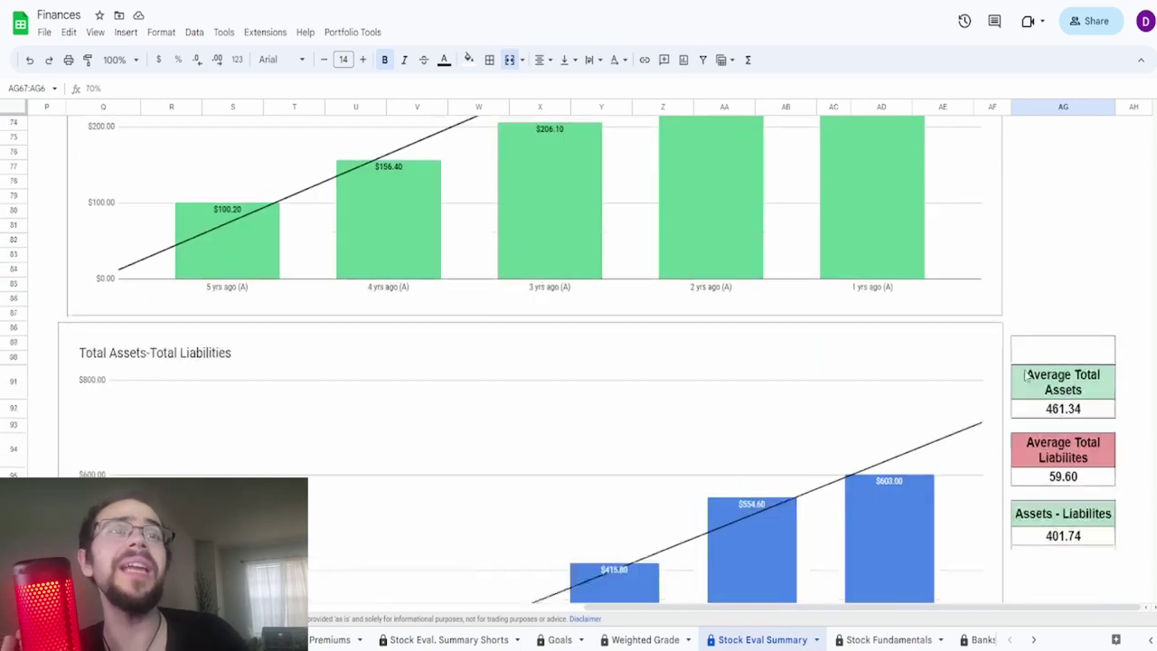
pyautogui.scroll(2, 1022, 380)
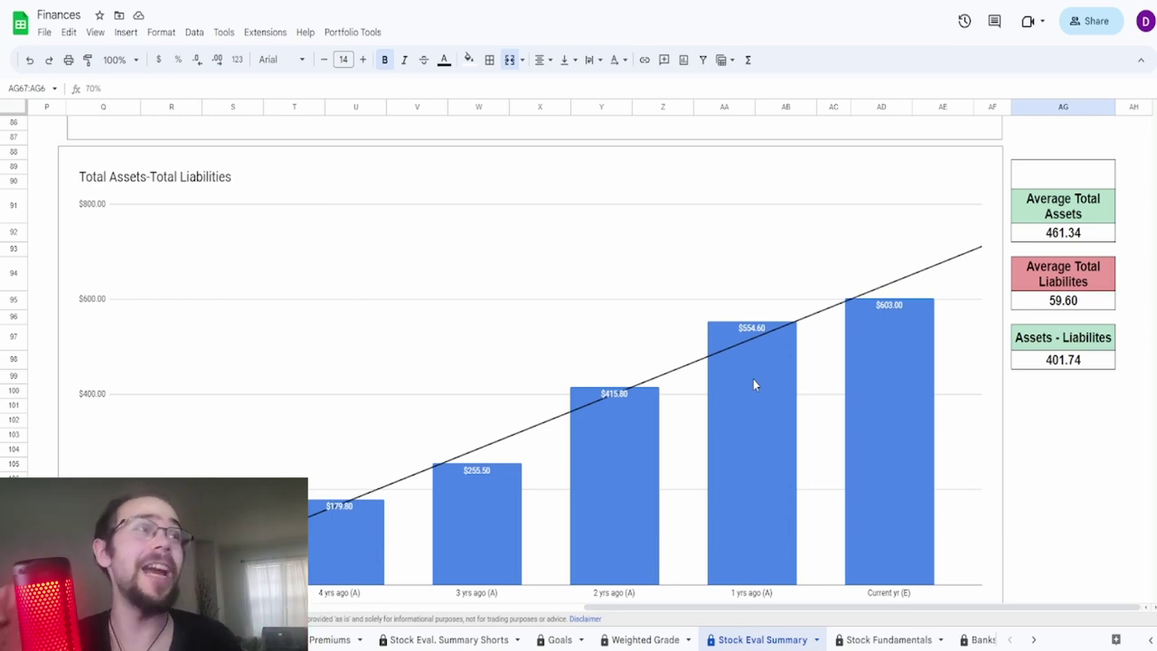
pyautogui.click(1063, 233)
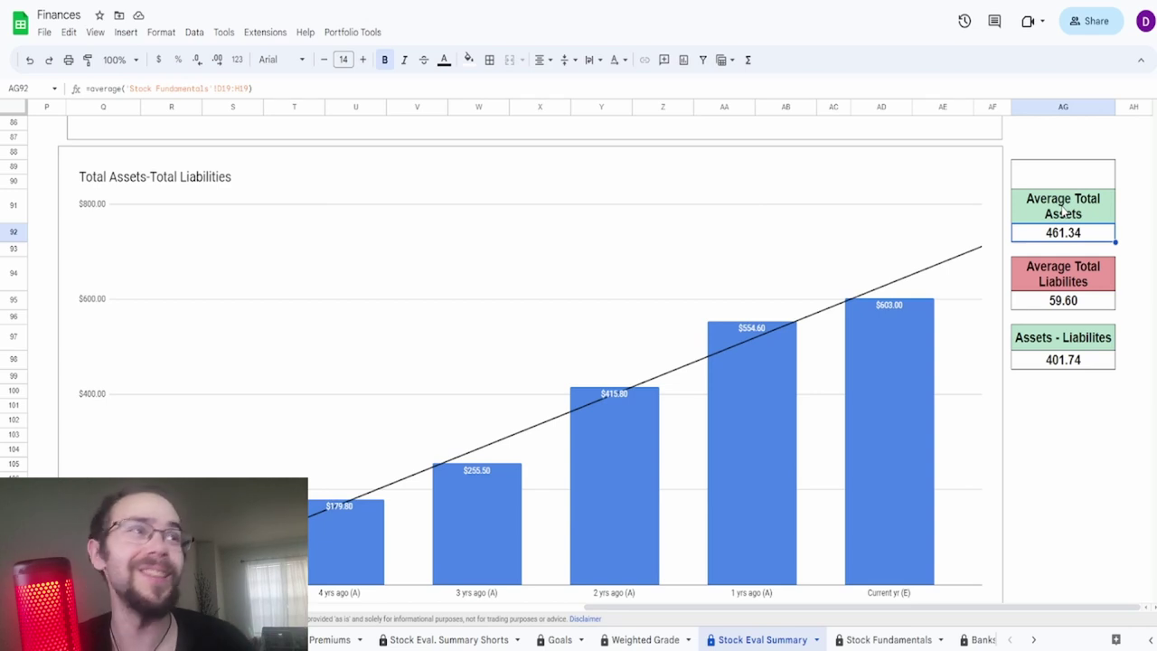
pyautogui.click(1077, 363)
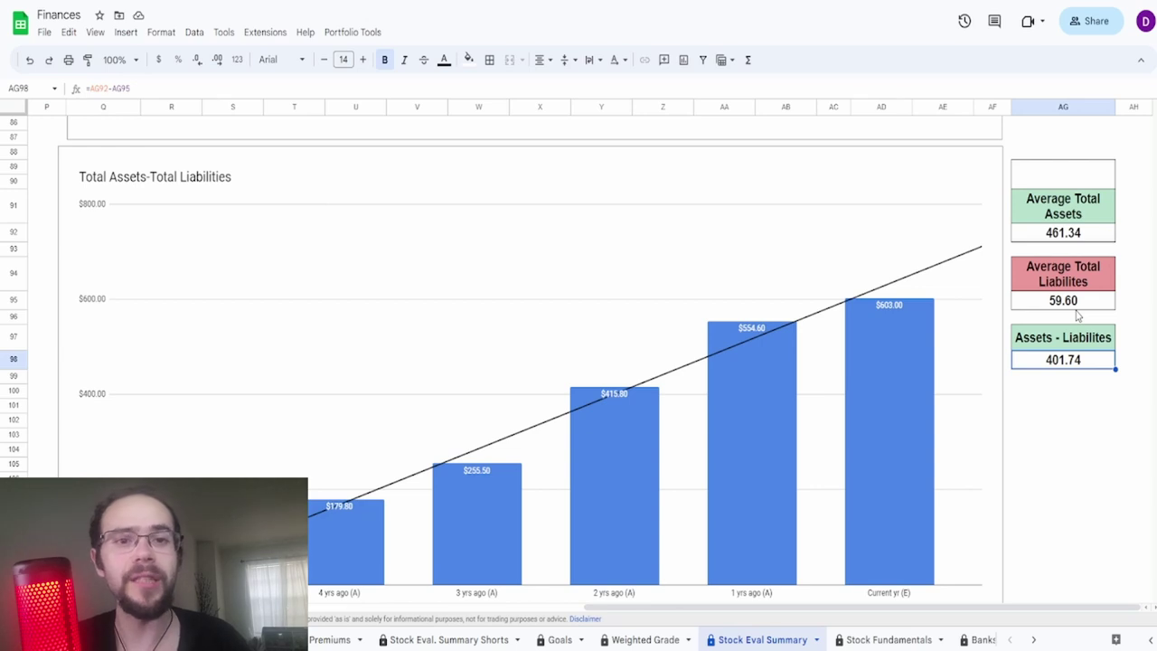
pyautogui.click(1063, 179)
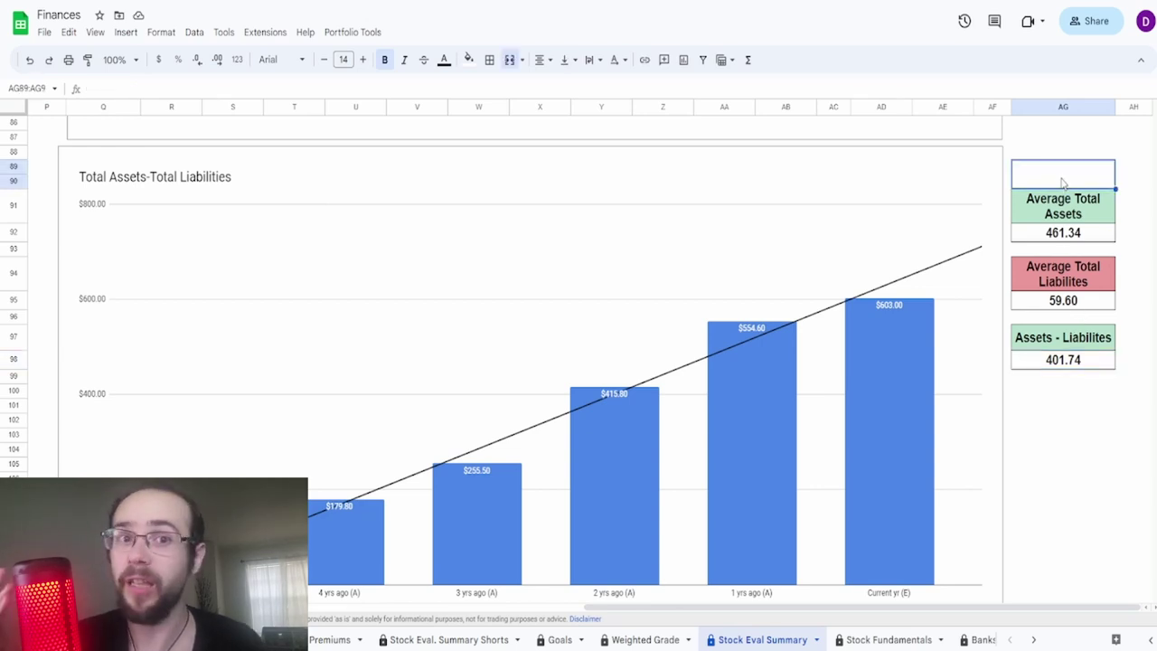
pyautogui.write('100')
pyautogui.press('Return')
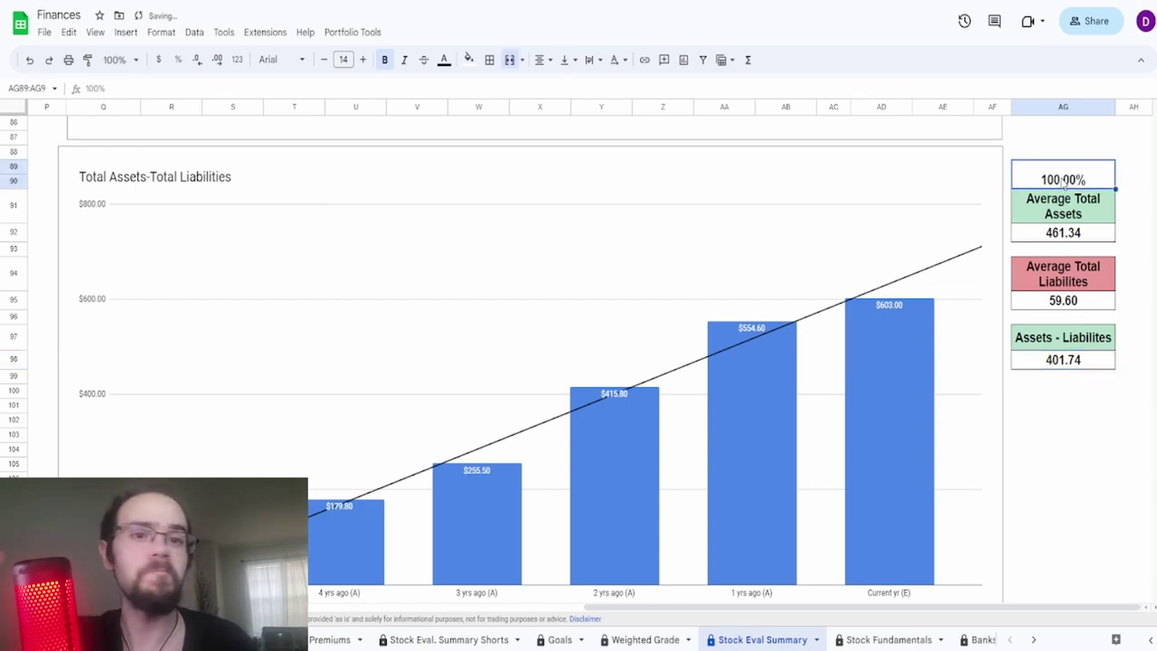
# - Review the Cashflow-Total Liabilities chart and its average, and enter 100% in the blank cell above the average label
pyautogui.scroll(-5, 1022, 266)
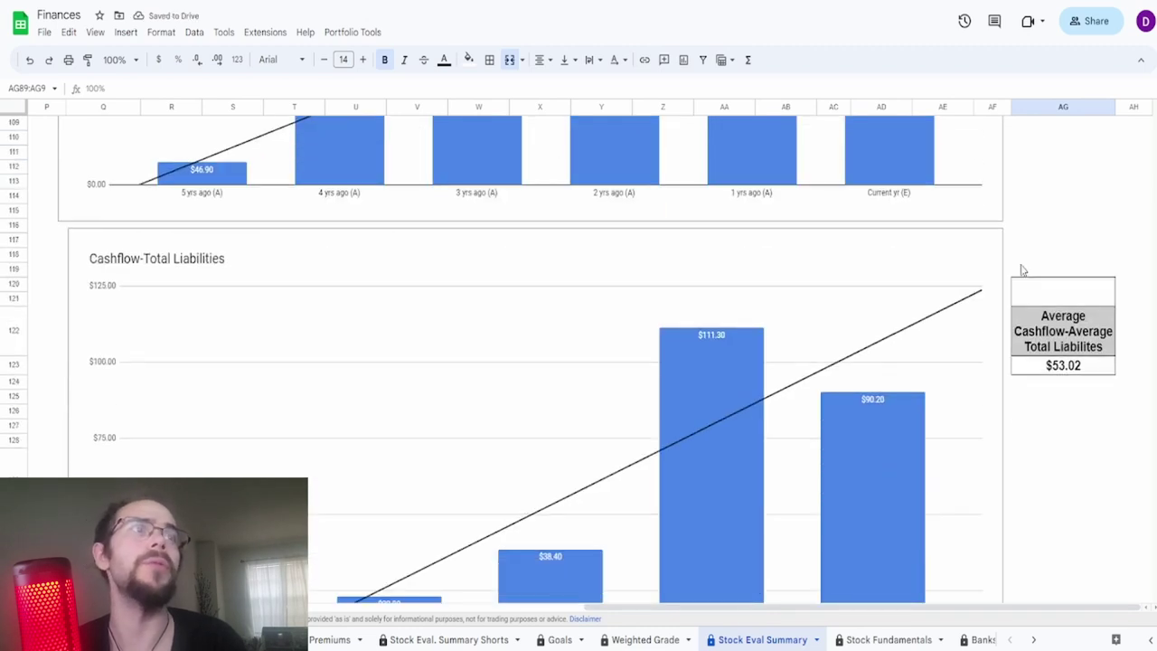
pyautogui.scroll(-1, 1021, 270)
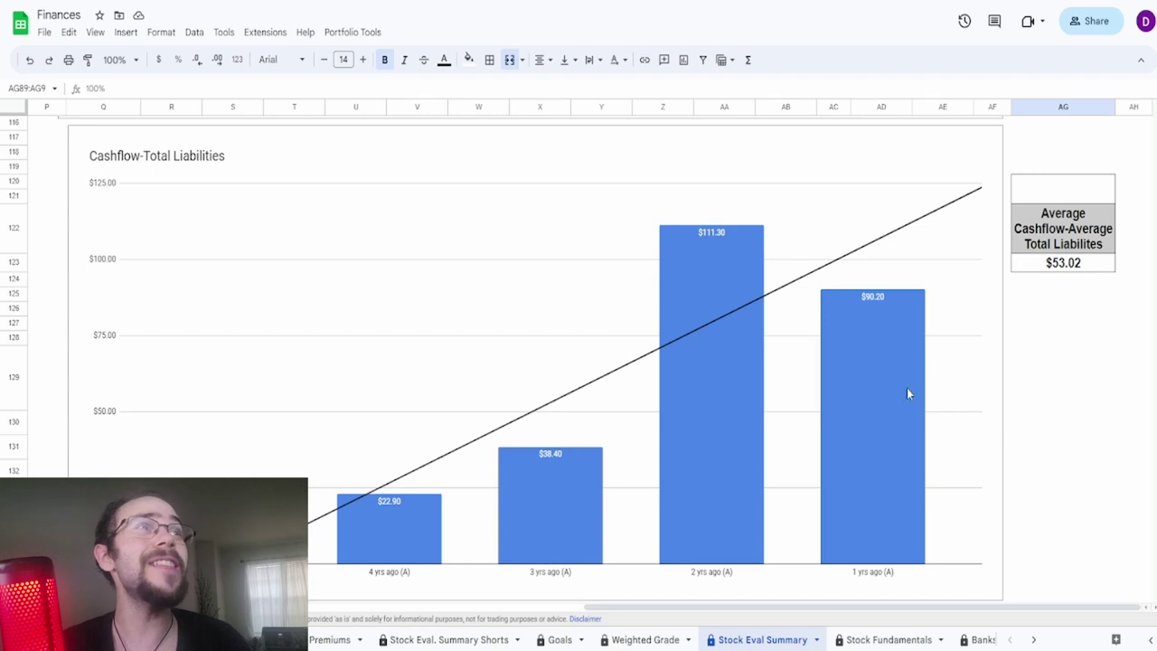
pyautogui.click(881, 393)
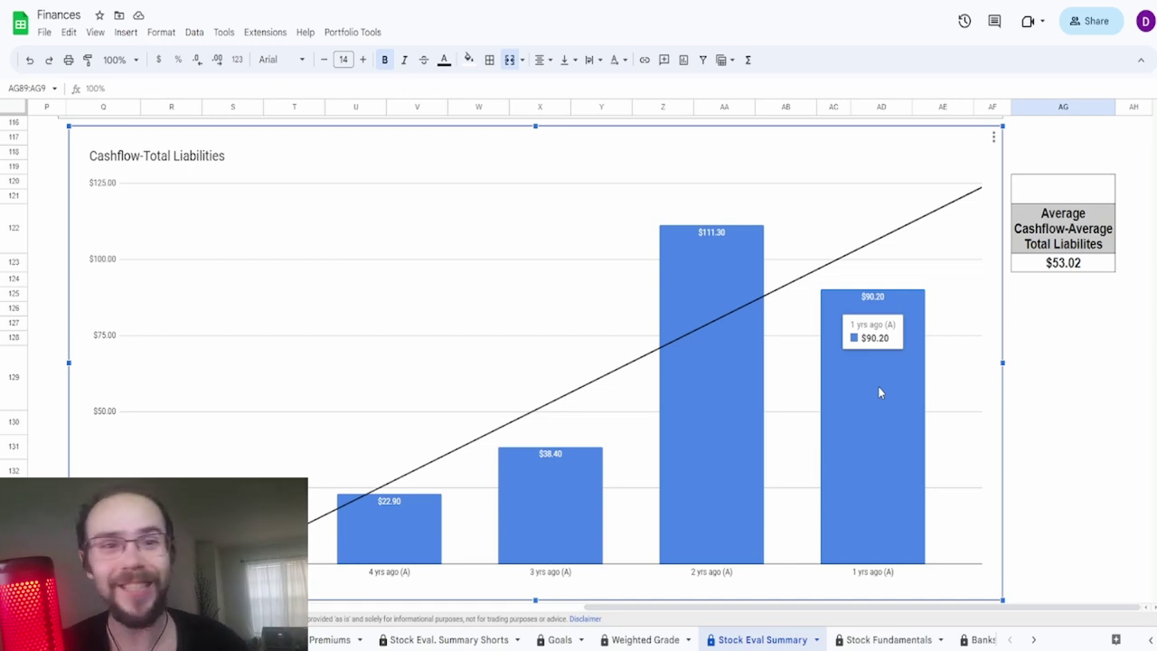
pyautogui.click(1035, 261)
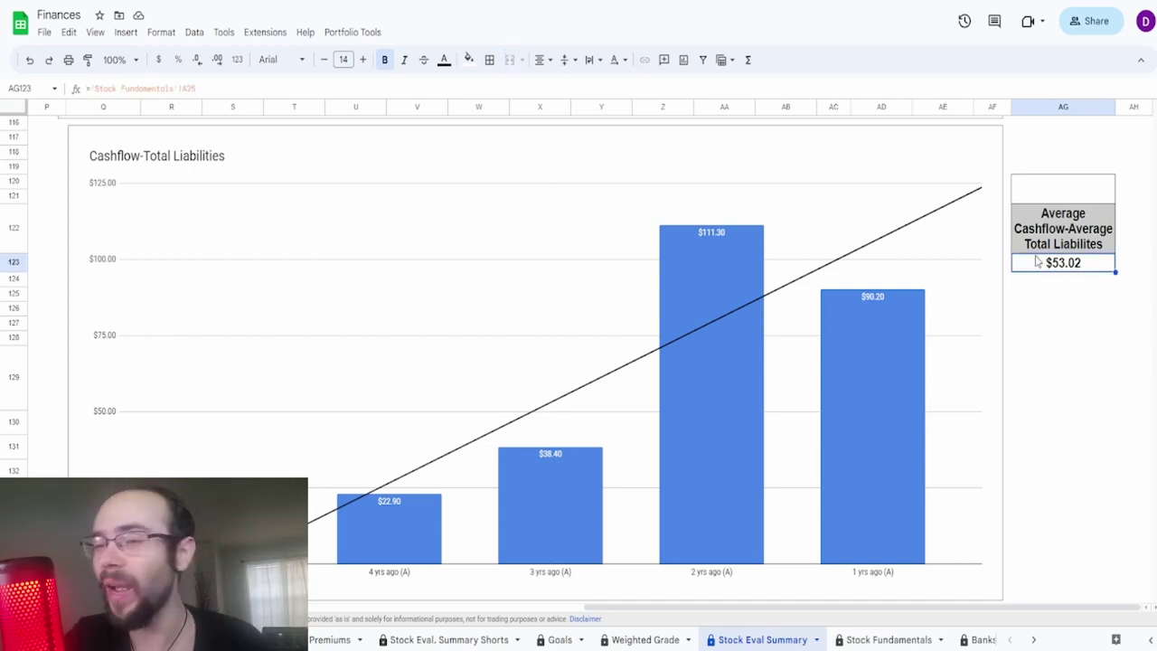
pyautogui.click(1045, 179)
pyautogui.write('1%000%')
pyautogui.press('Return')
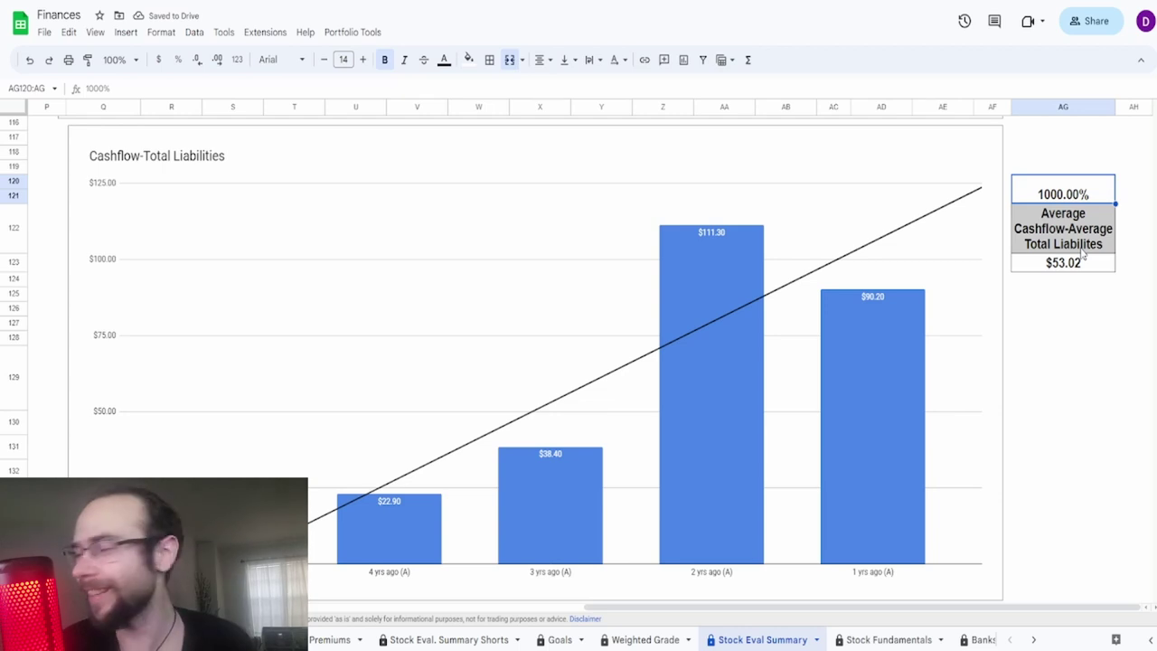
pyautogui.write('100')
pyautogui.press('Return')
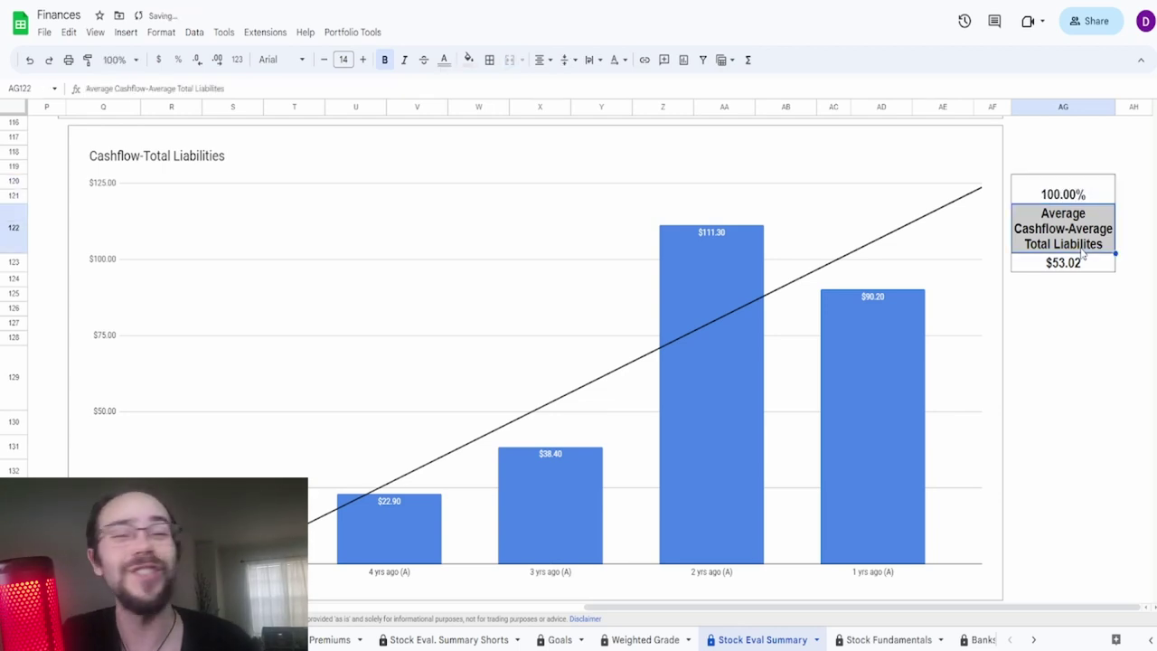
# - Examine the Shares Outstanding chart's yearly bars together with the 5 Yr and Previous to Current change percentages
pyautogui.scroll(-4, 836, 477)
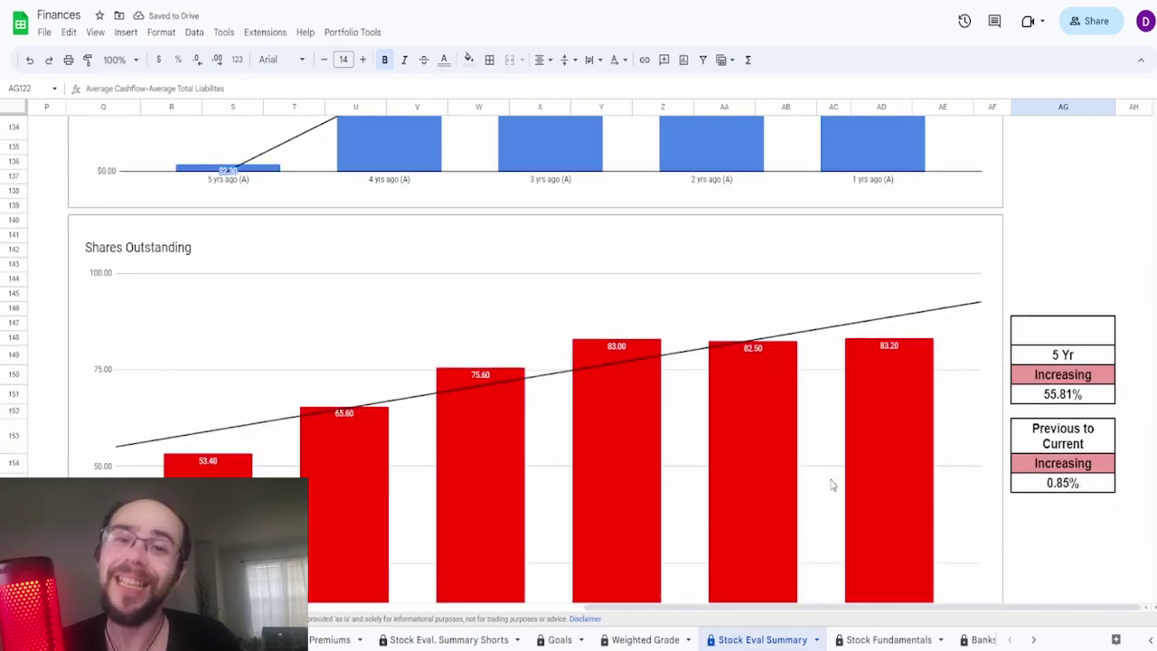
pyautogui.scroll(-1, 828, 497)
pyautogui.scroll(-1, 829, 497)
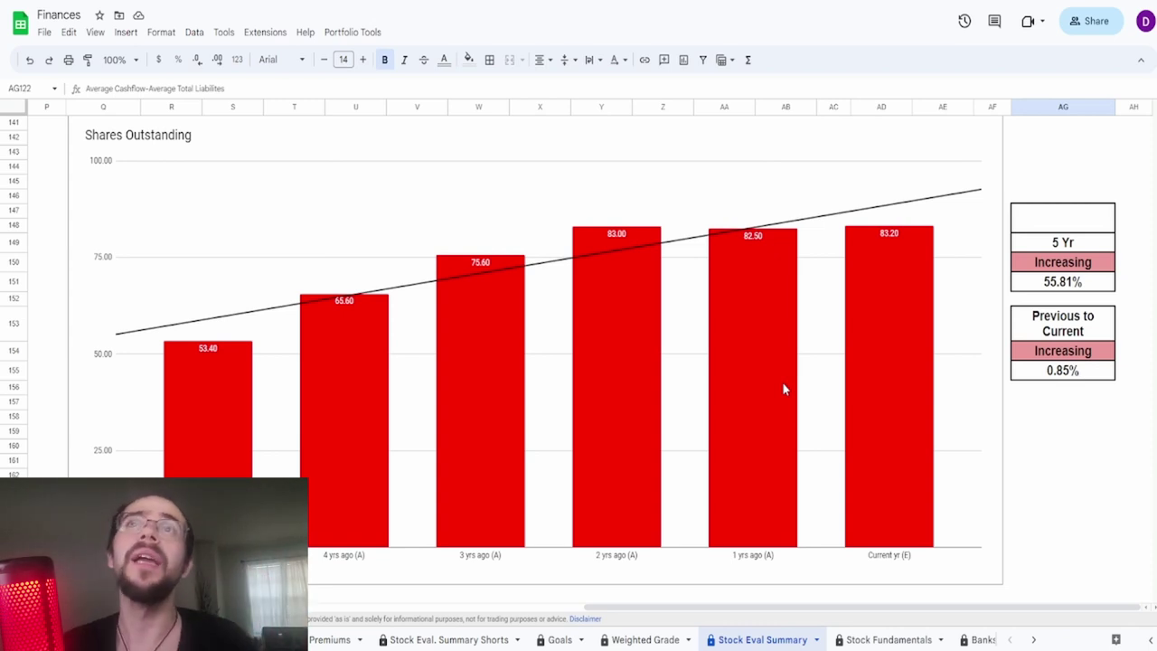
pyautogui.click(227, 436)
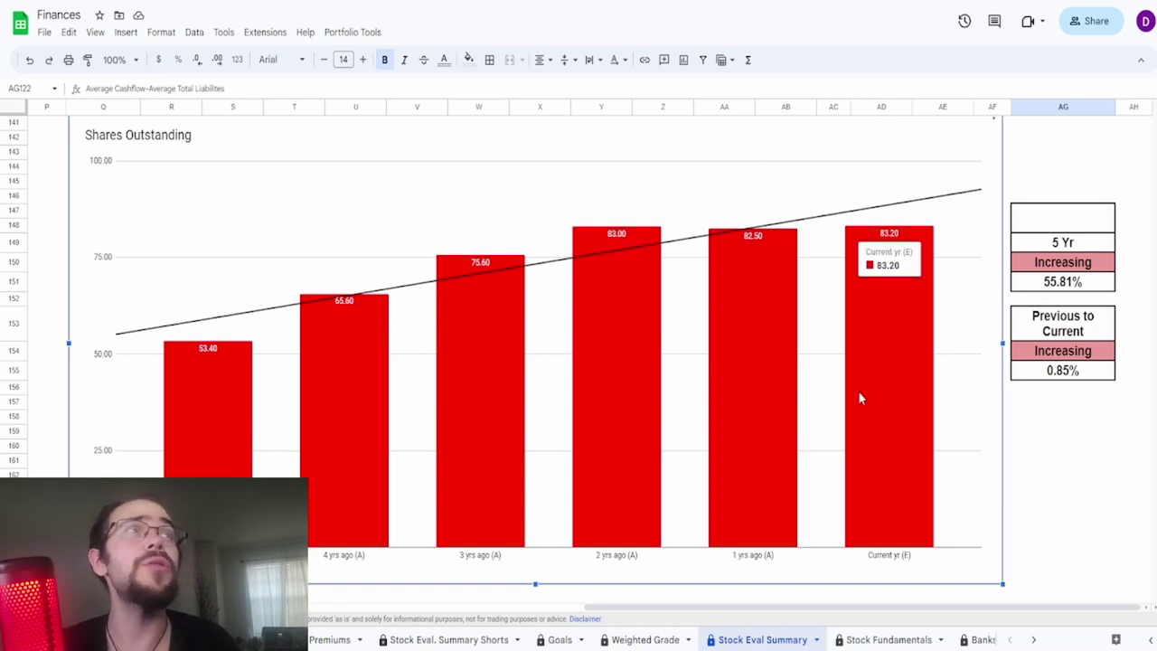
pyautogui.click(1065, 286)
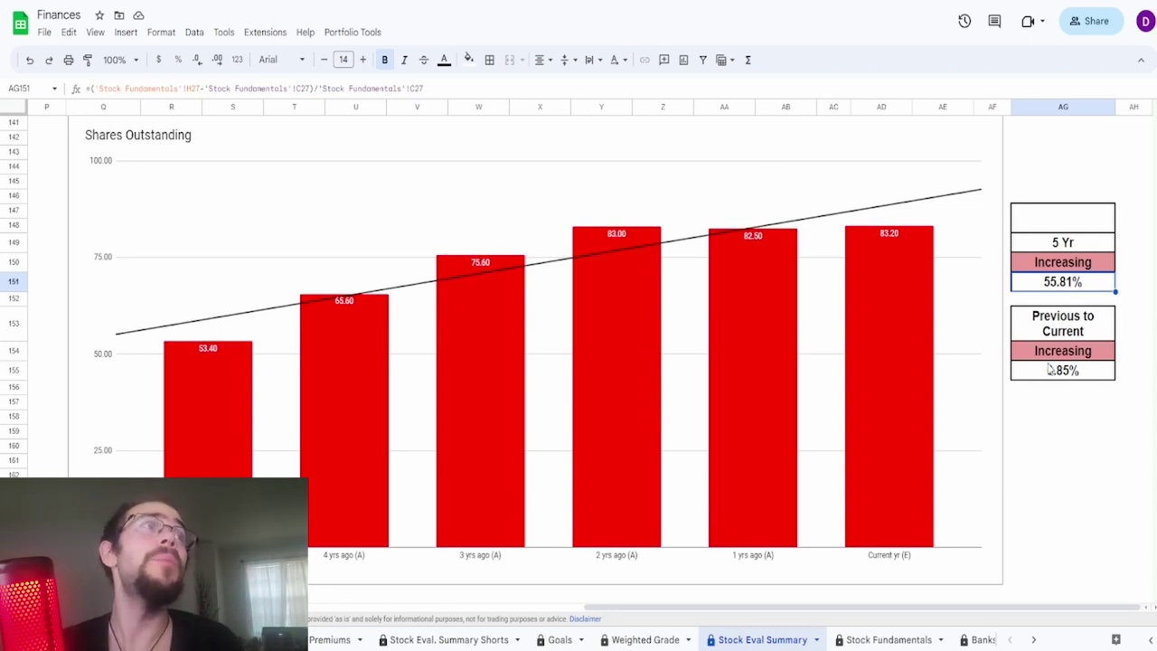
pyautogui.click(1051, 369)
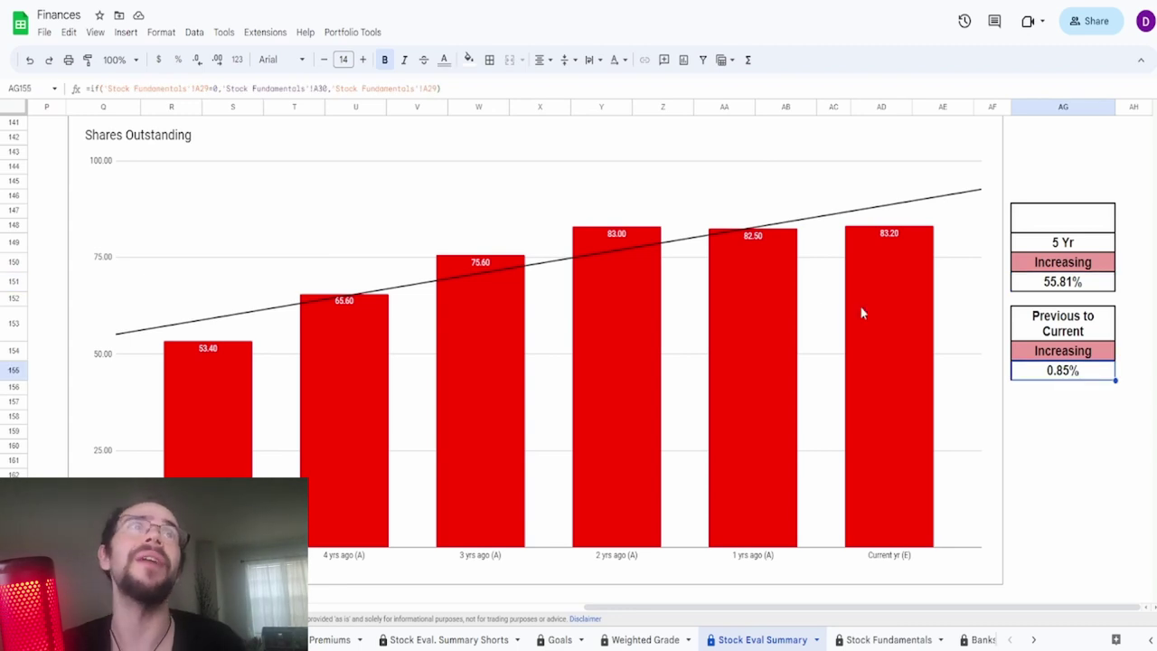
pyautogui.click(673, 352)
pyautogui.moveTo(645, 353)
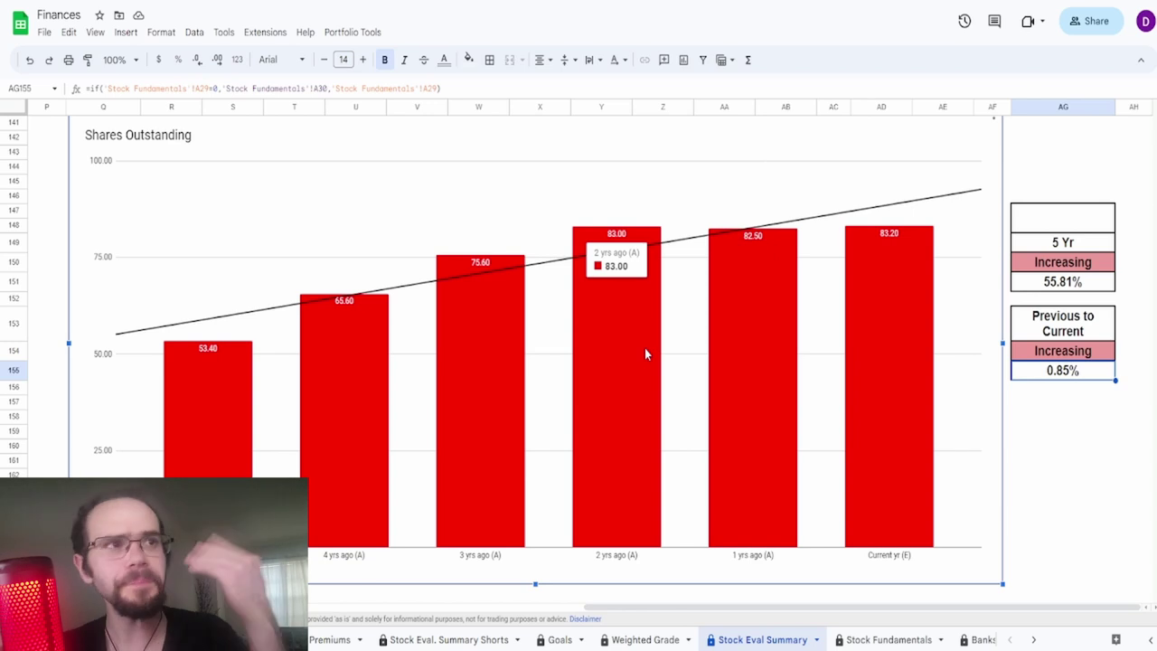
pyautogui.moveTo(773, 370)
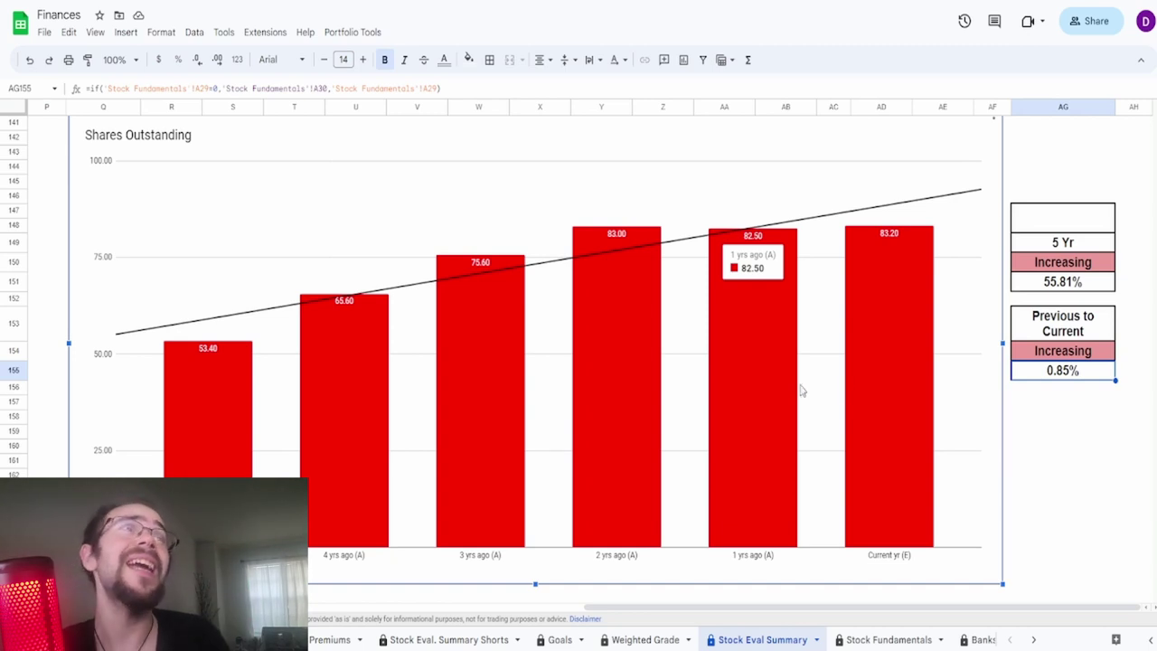
pyautogui.moveTo(861, 391)
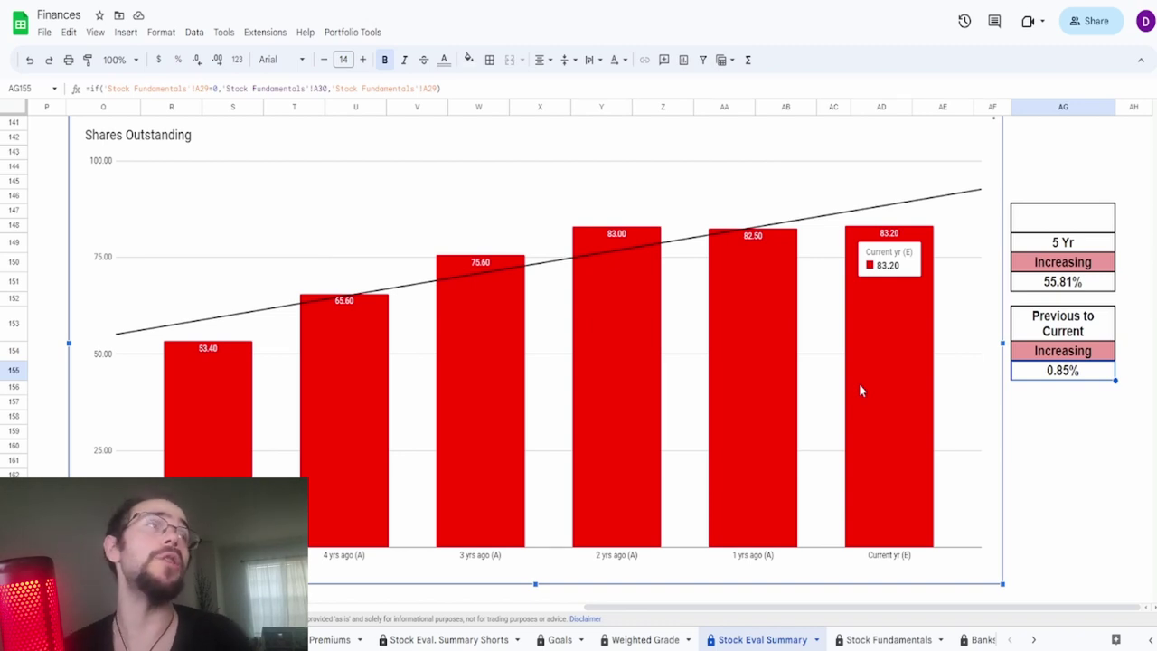
# - Enter 50% in the blank cell above the 5 Yr label beside the Shares Outstanding chart
pyautogui.click(1035, 231)
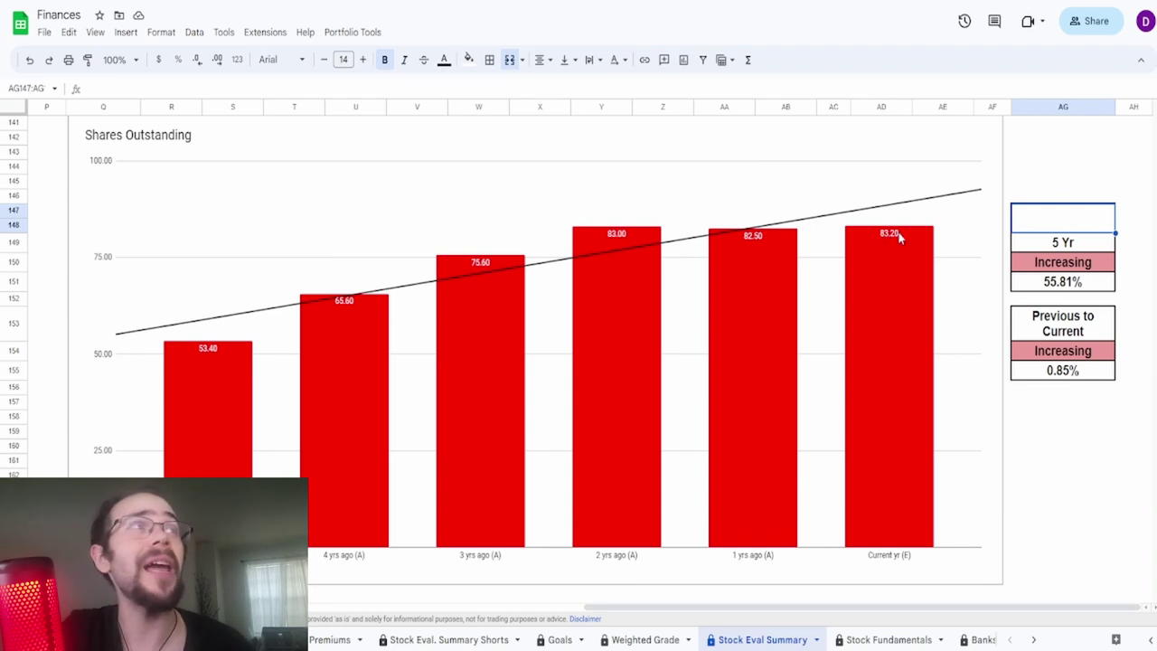
pyautogui.write('50')
pyautogui.press('Return')
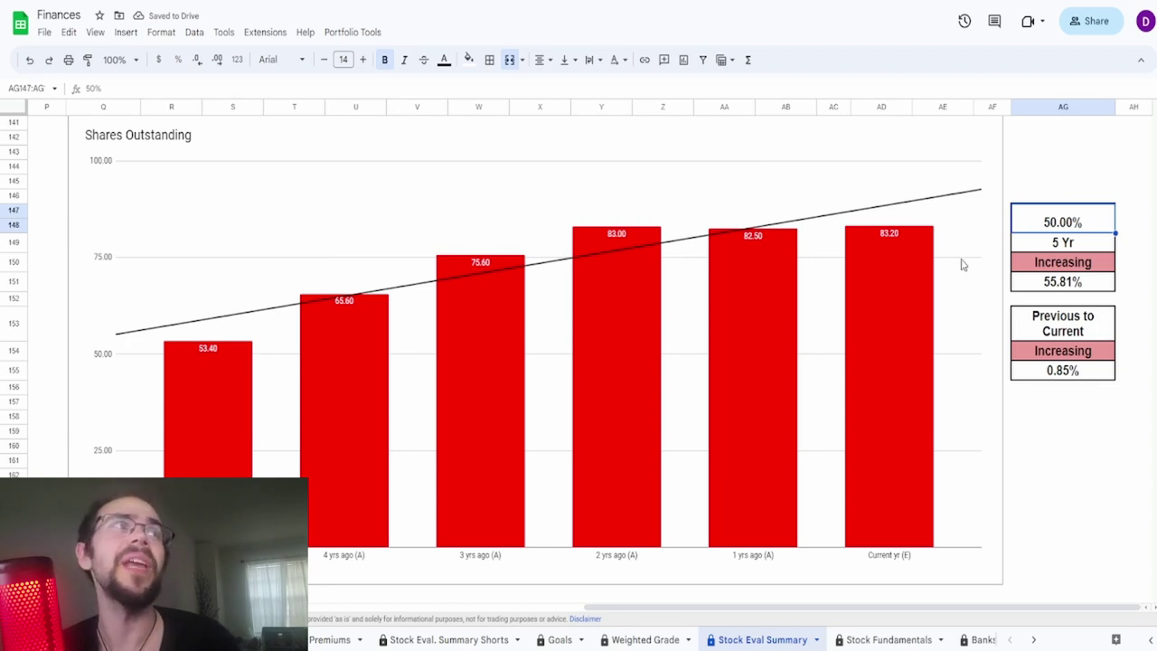
# - Review the Cash and Equivalent chart's current-year bar and the Average Cash value beside it
pyautogui.scroll(-5, 960, 262)
pyautogui.click(909, 378)
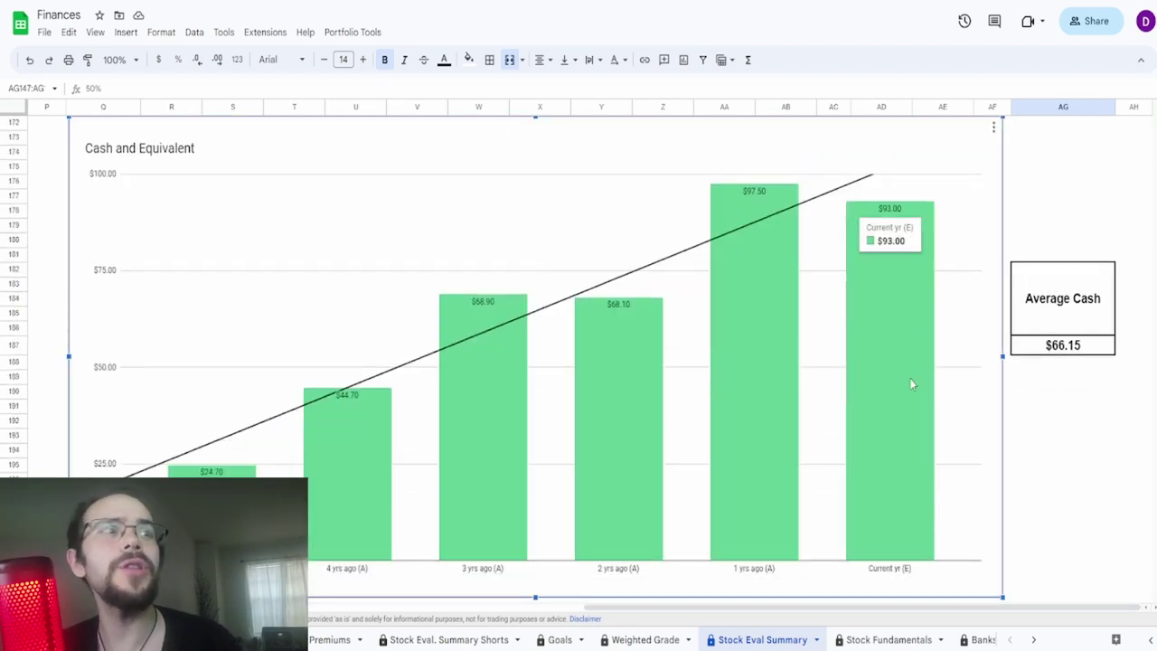
pyautogui.click(1075, 350)
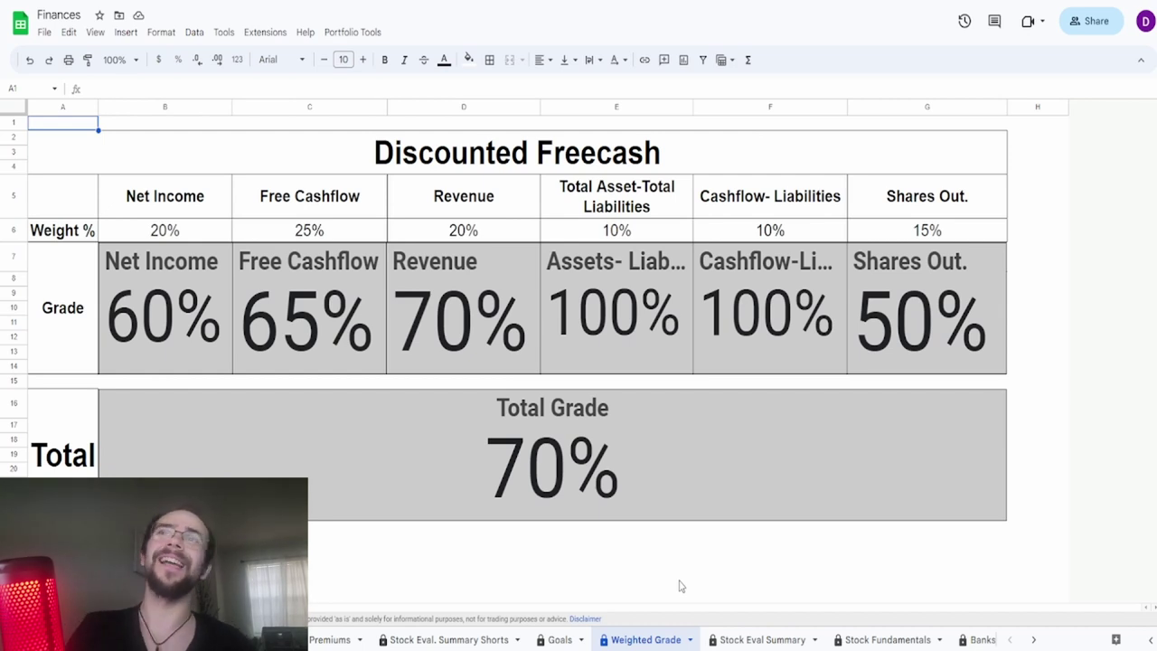
# - Review each category's grade on the Weighted Grade sheet, from Net Income to Shares Out., together with the Total Grade
pyautogui.click(207, 332)
pyautogui.click(288, 326)
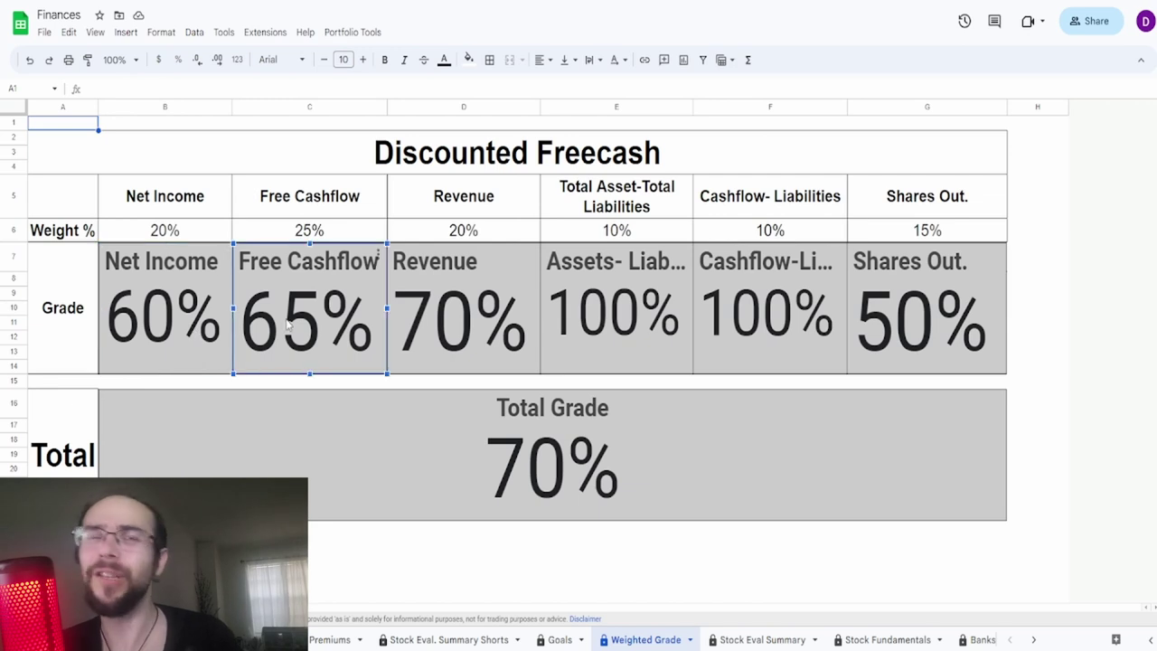
pyautogui.click(420, 303)
pyautogui.click(638, 315)
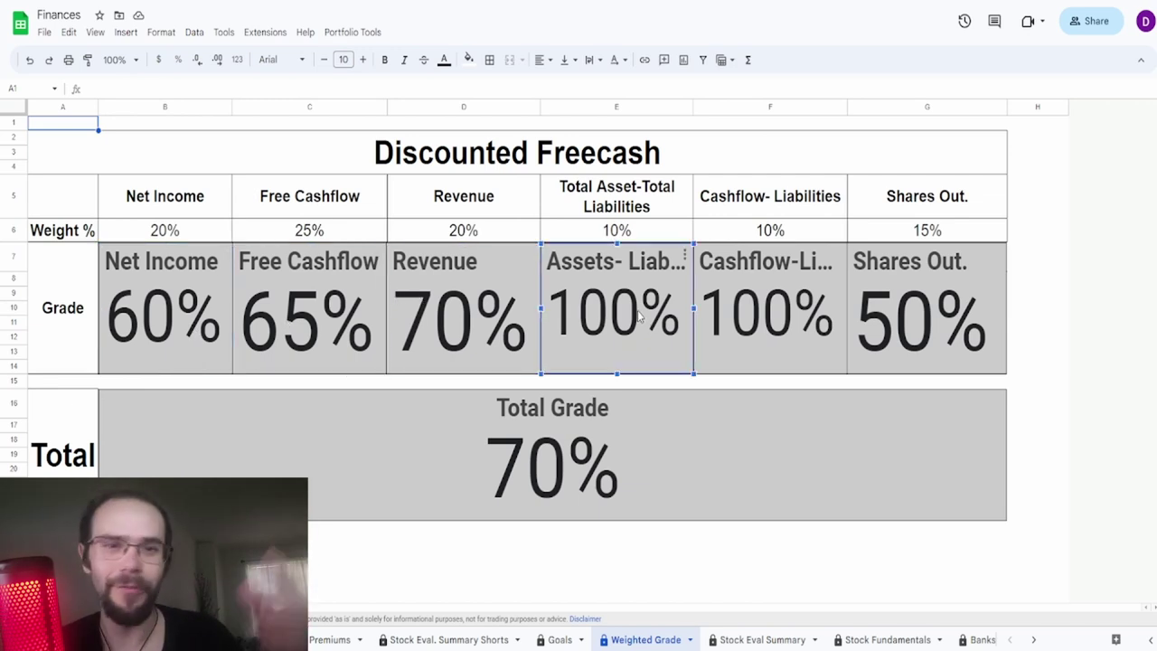
pyautogui.click(757, 334)
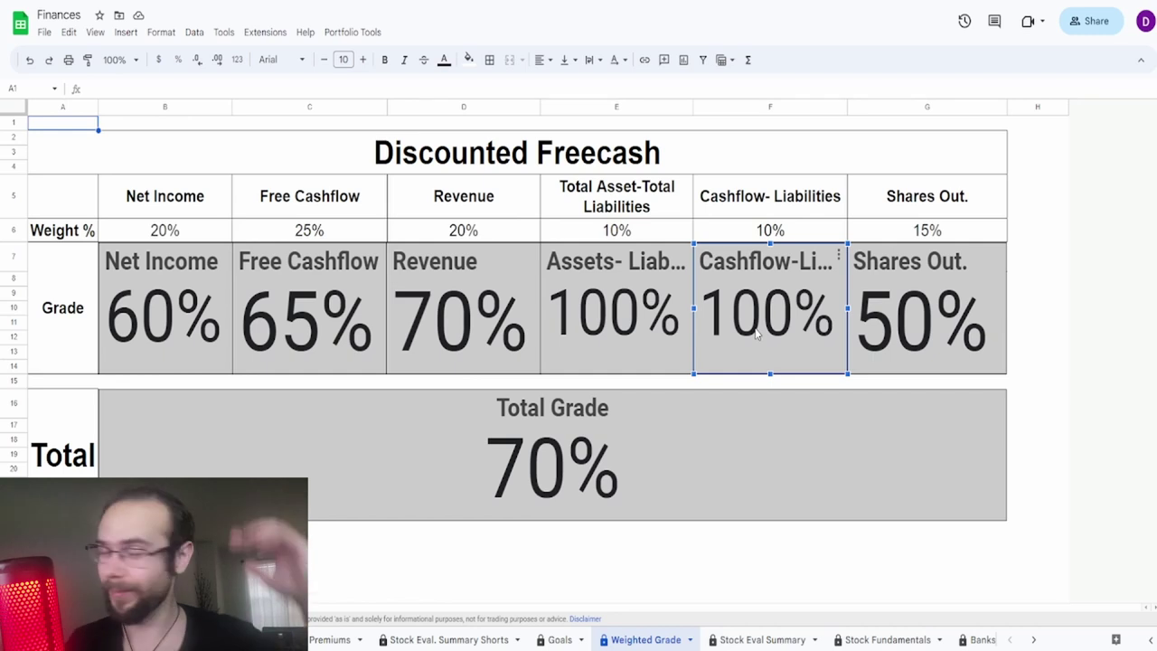
pyautogui.click(930, 337)
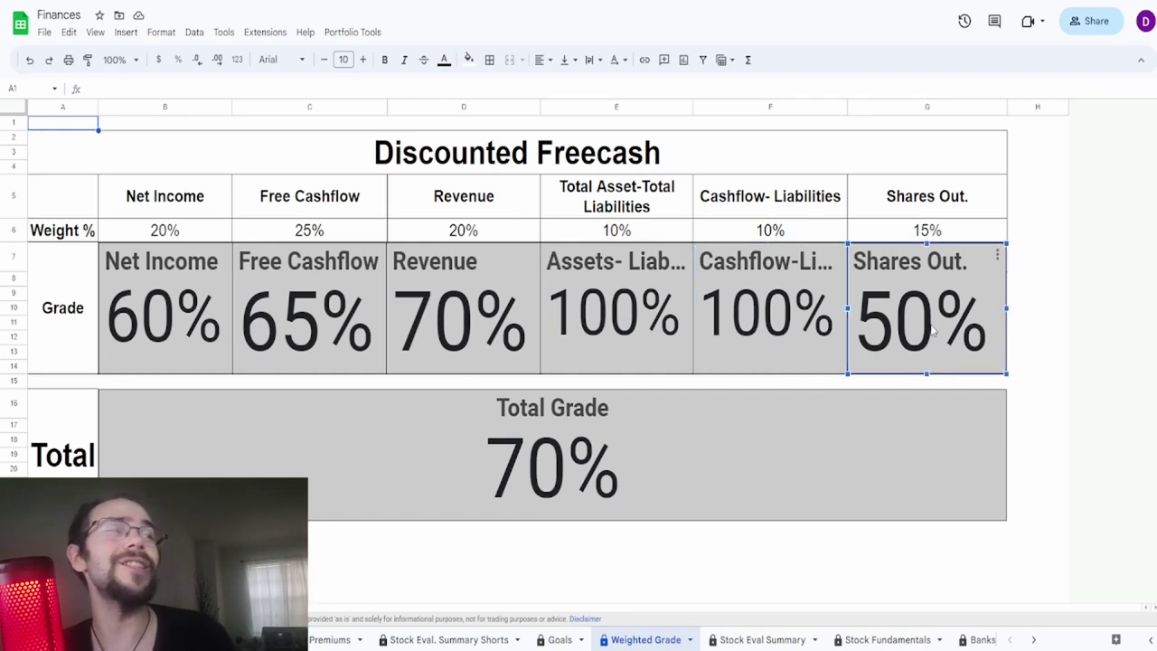
pyautogui.click(734, 472)
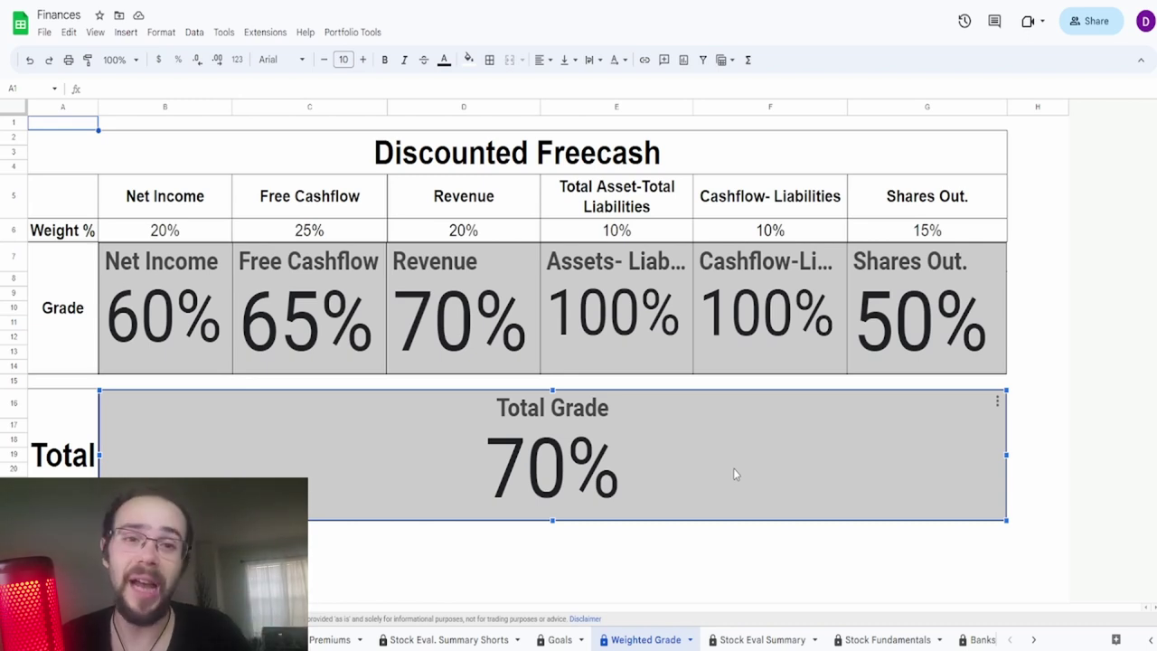
pyautogui.click(911, 318)
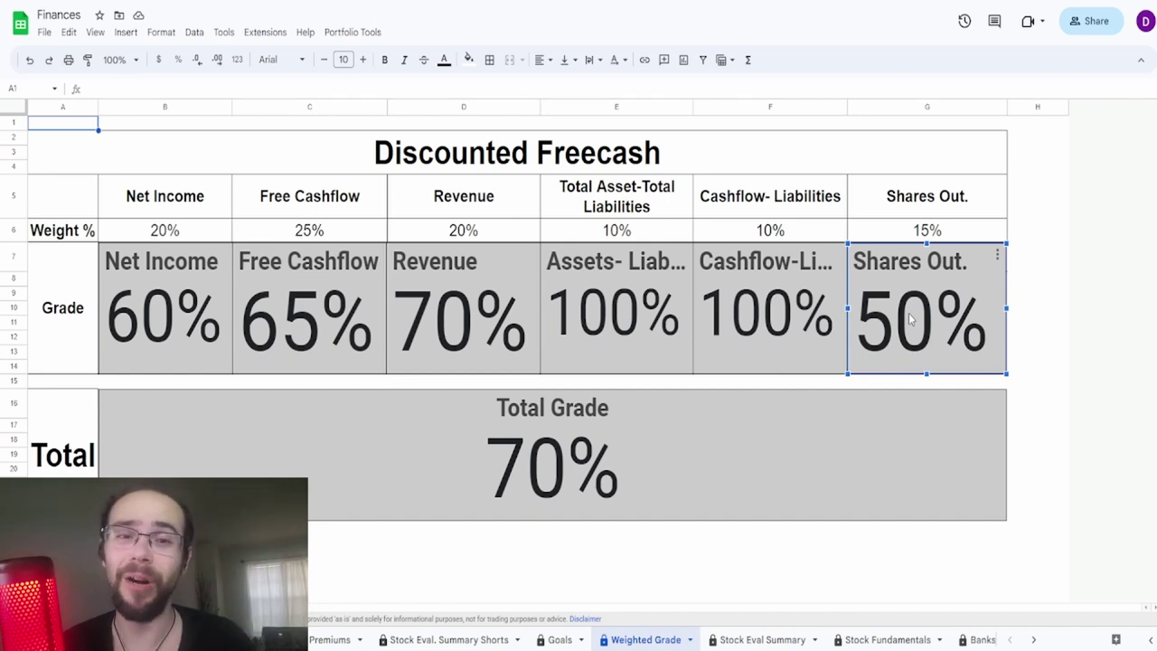
# - Review the Low Assumption's Target Share Price before and after debt on the Stock Eval Summary sheet
pyautogui.hotkey('ctrl', 'pagedown')
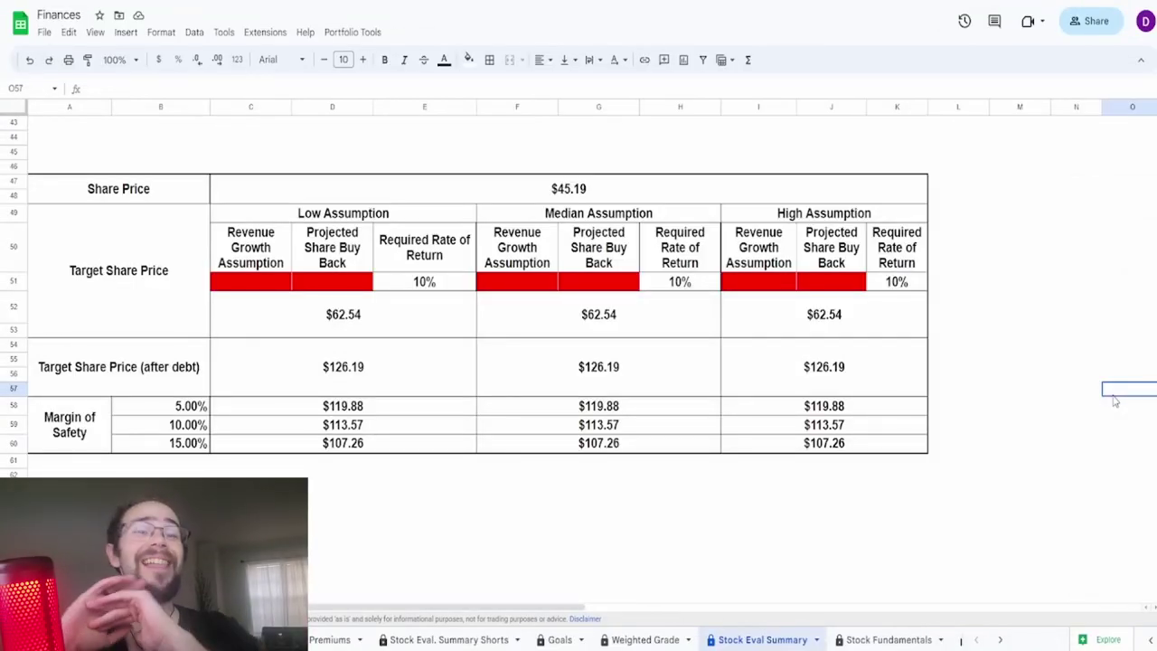
pyautogui.click(368, 330)
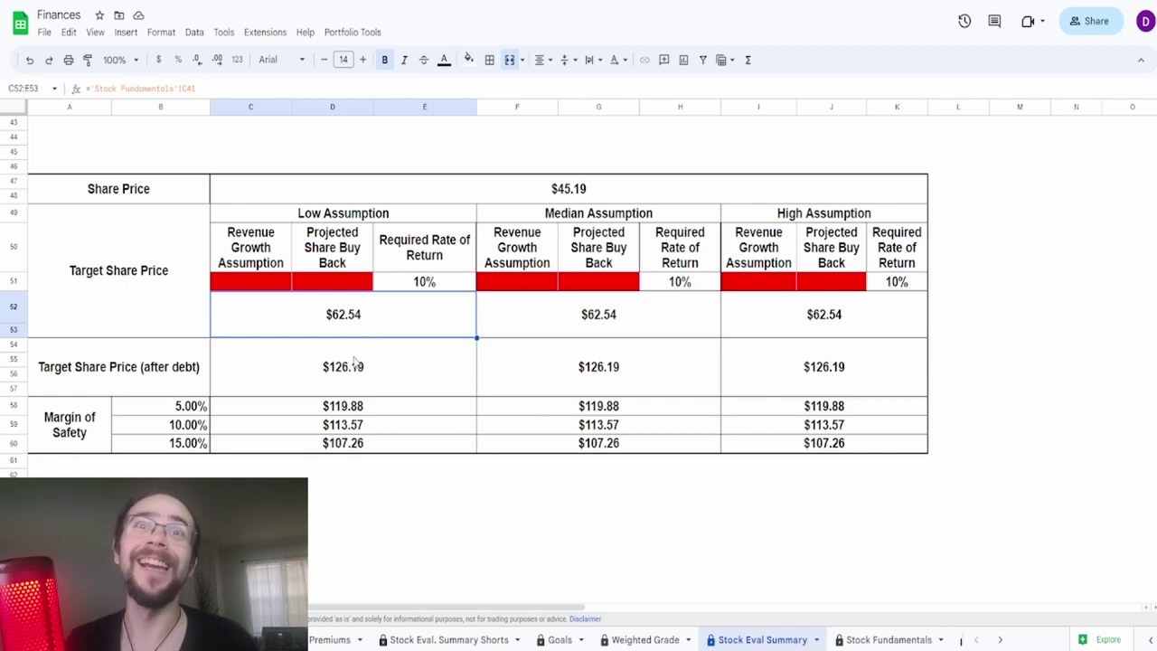
pyautogui.click(354, 361)
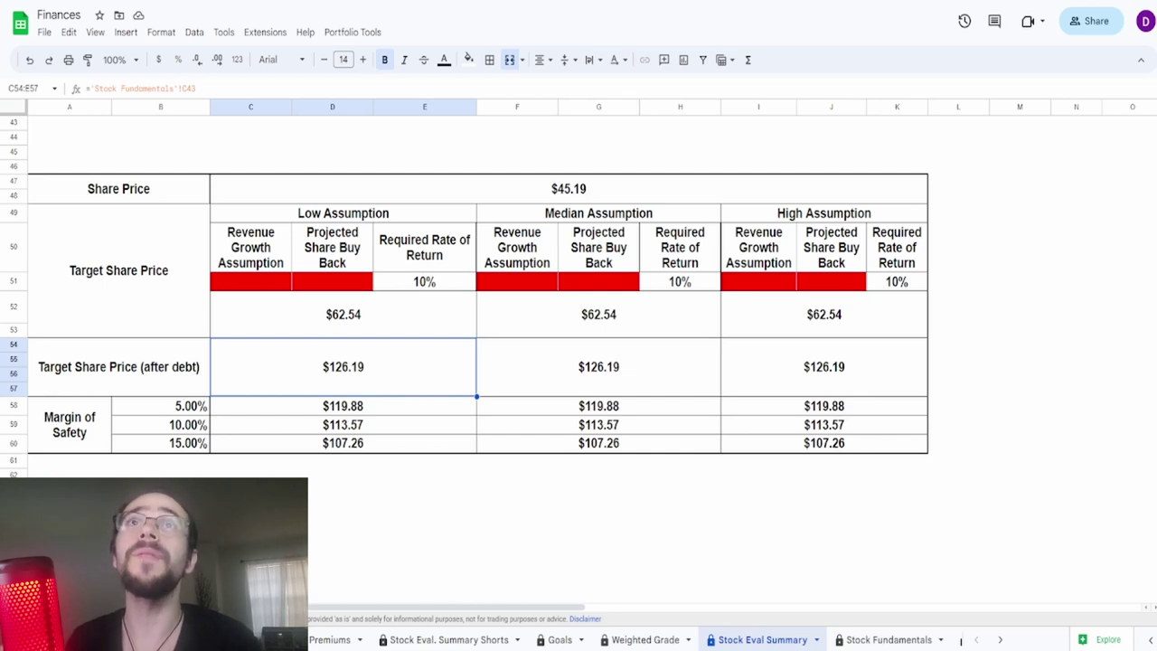
# - Enter Revenue Growth Assumptions of 10% for Low, 12% for Median and 14% for High
pyautogui.click(285, 284)
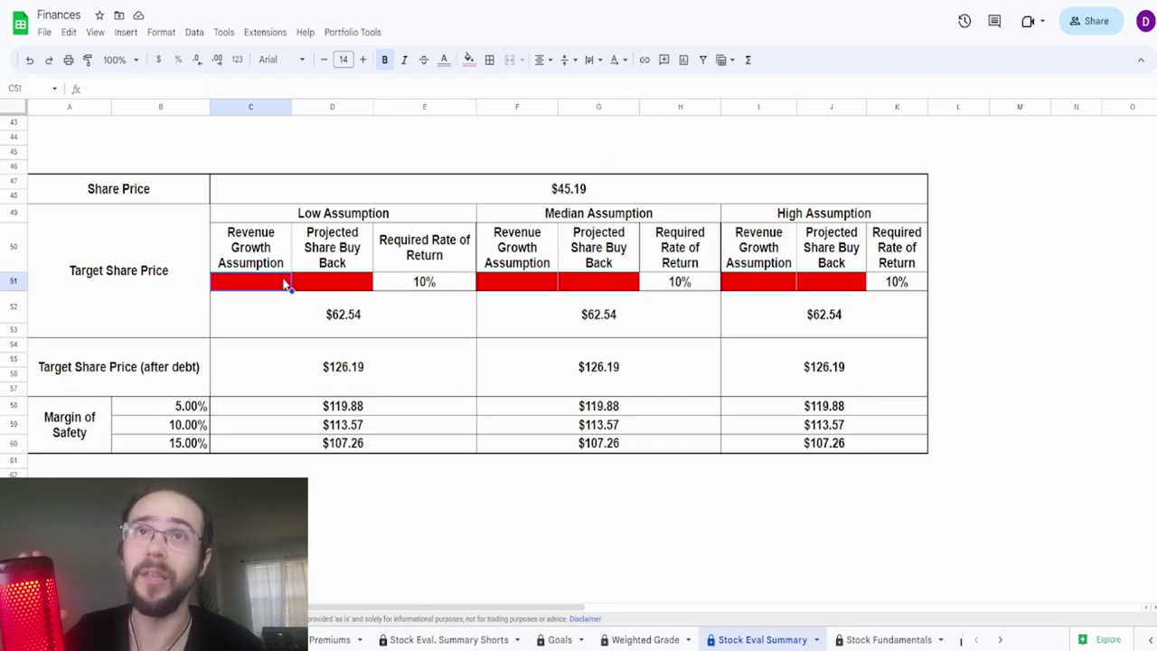
pyautogui.write('10%')
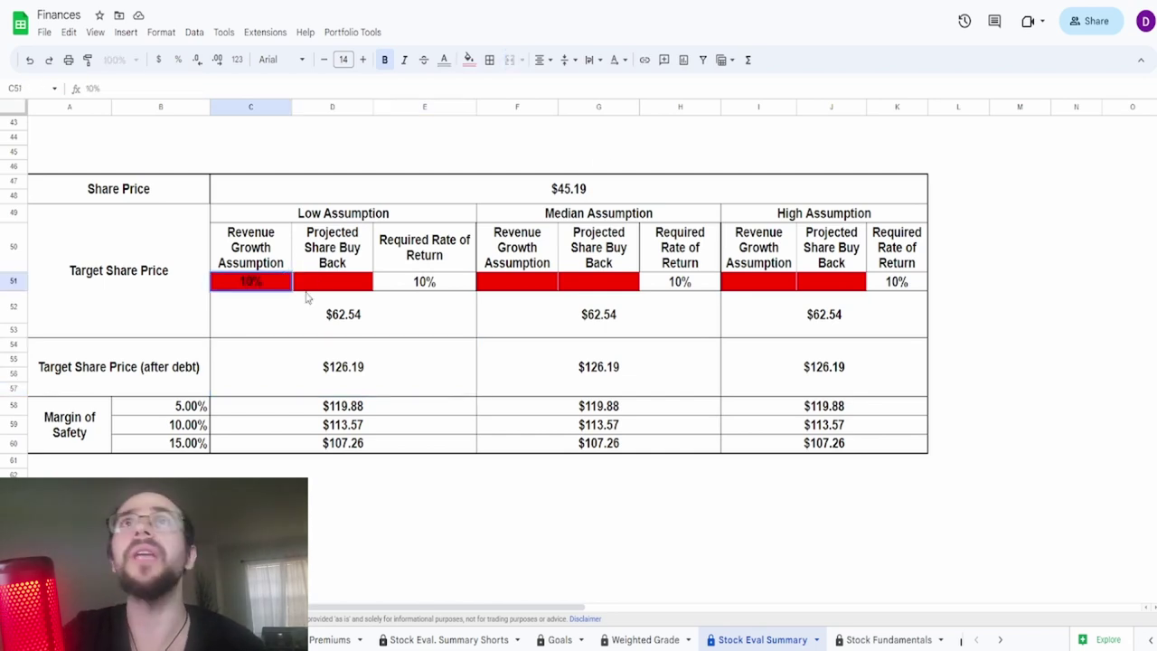
pyautogui.click(497, 287)
pyautogui.write('12%')
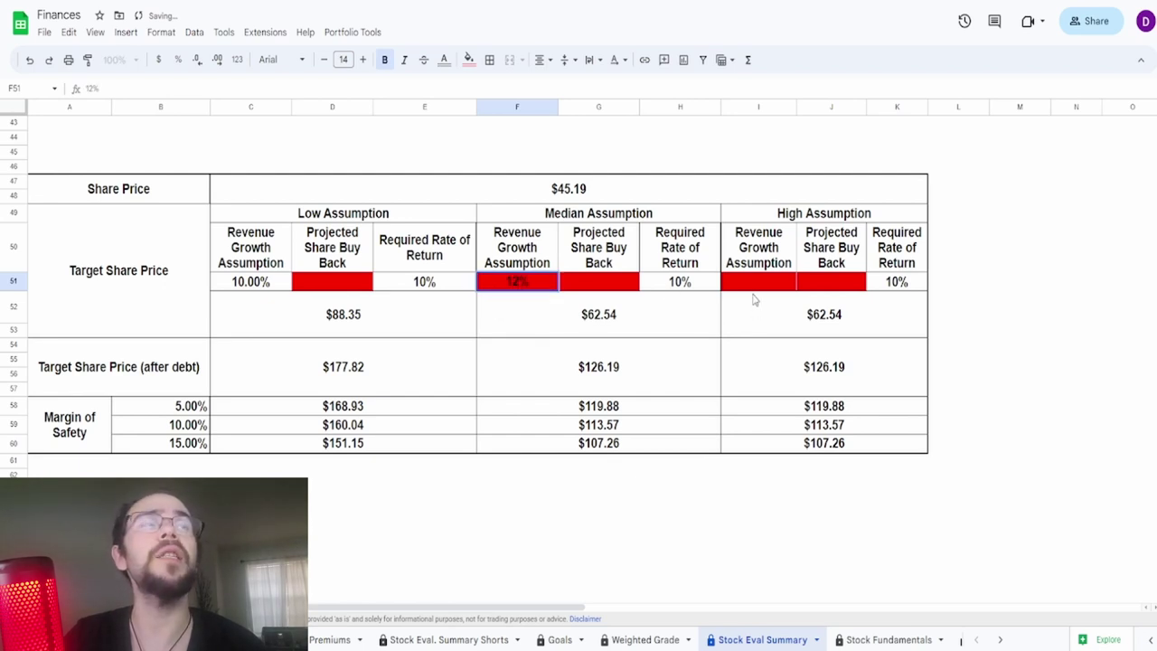
pyautogui.click(756, 285)
pyautogui.write('14%')
pyautogui.press('Return')
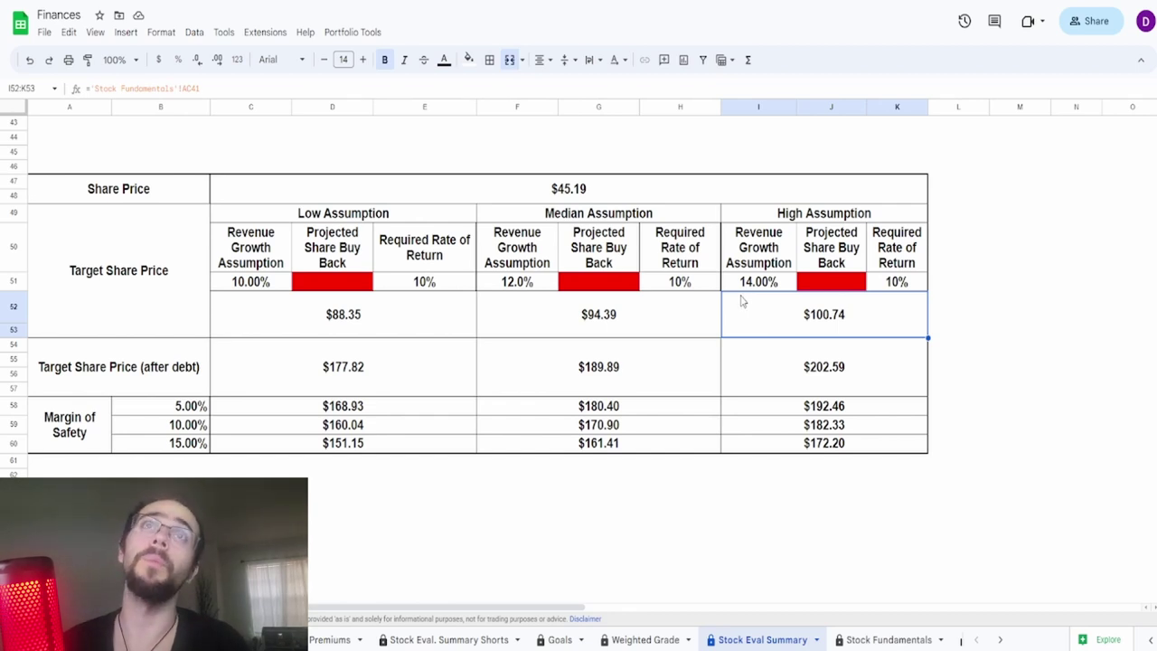
# - Enter Projected Share Buy Back values of -10% for Low, 0% for Median and 3% for High
pyautogui.click(317, 287)
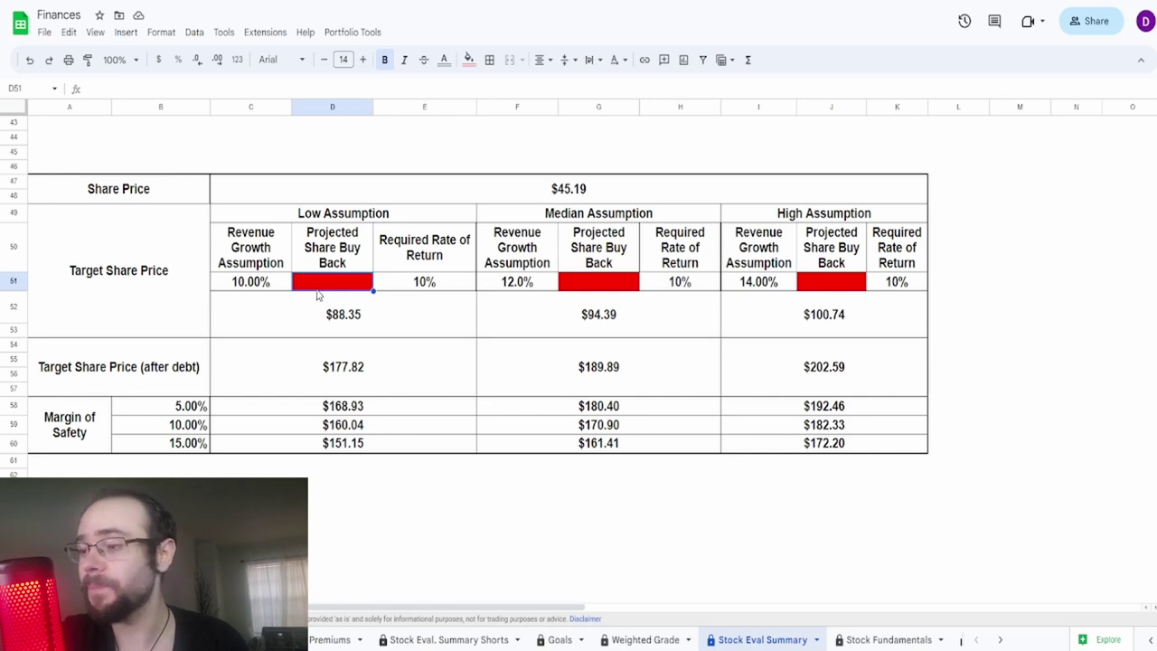
pyautogui.write('-10')
pyautogui.press('Return')
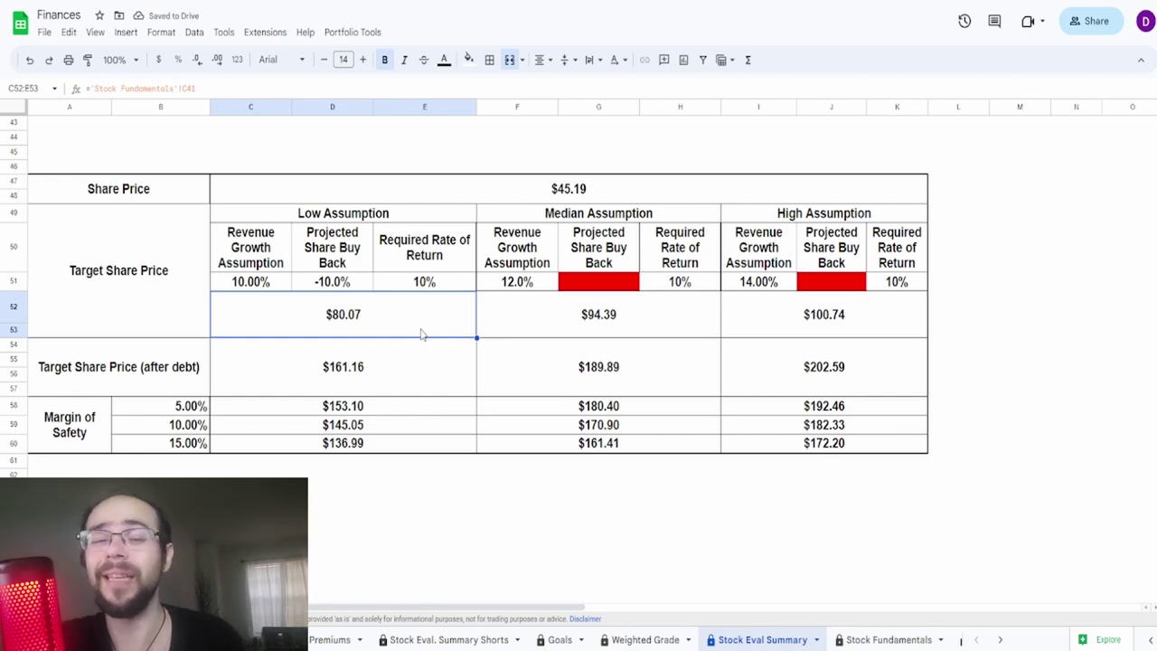
pyautogui.click(608, 287)
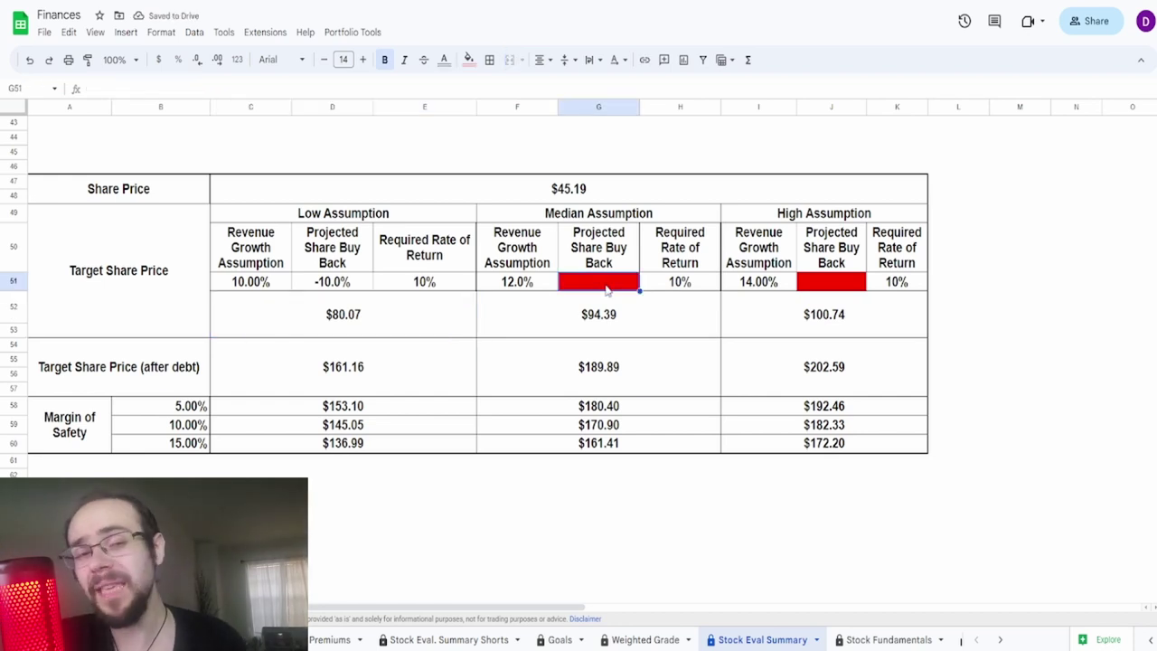
pyautogui.write('0')
pyautogui.click(831, 286)
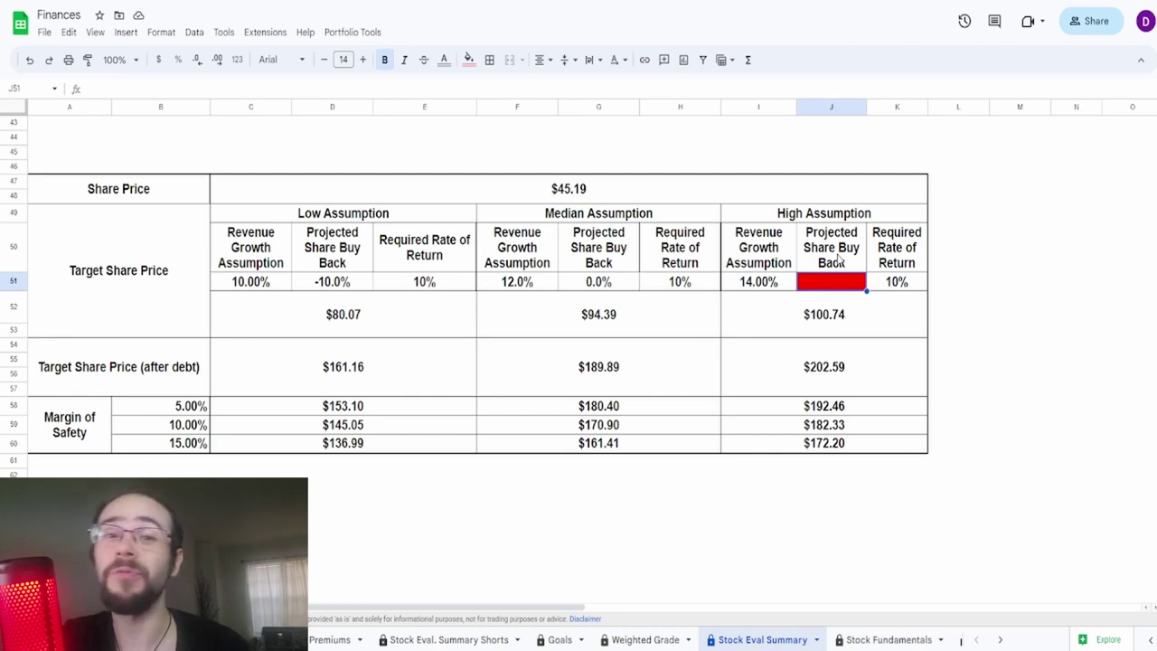
pyautogui.write('3%')
pyautogui.press('Return')
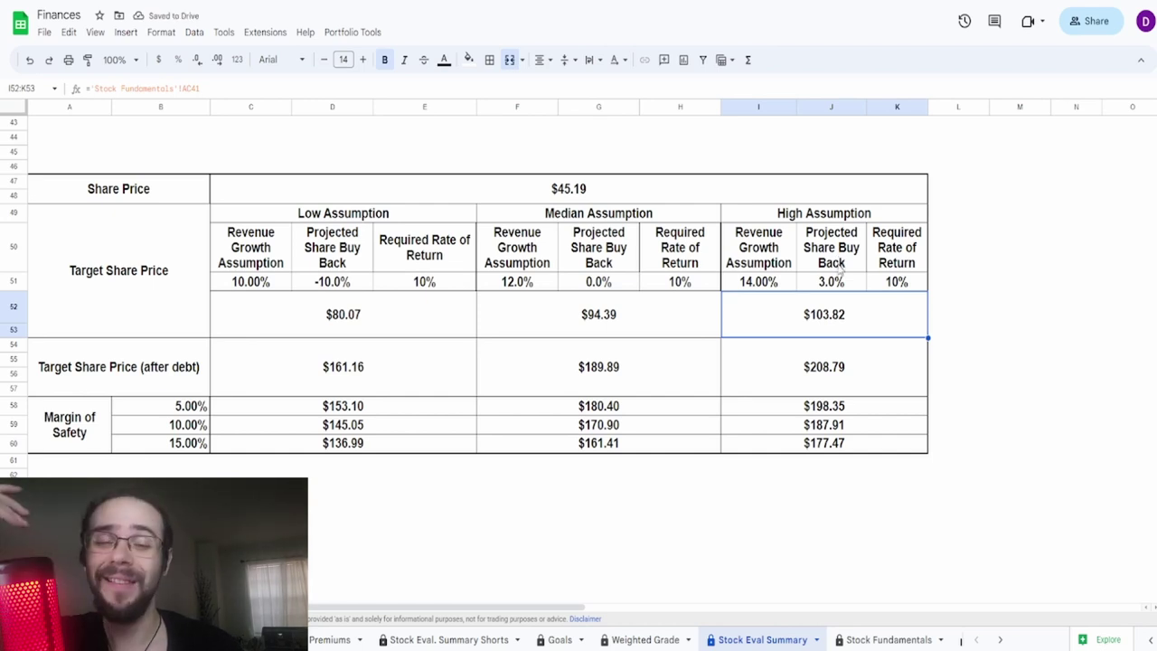
# - Compare the Low and High Assumption target share prices, both before and after debt
pyautogui.click(463, 330)
pyautogui.click(782, 325)
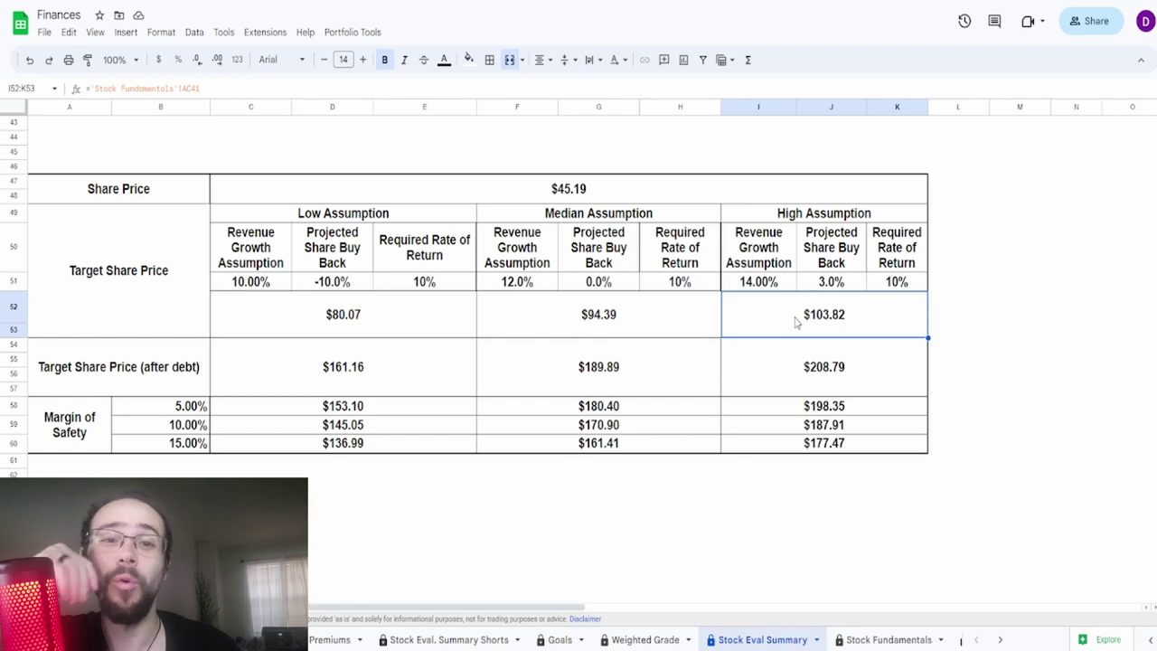
pyautogui.click(403, 393)
pyautogui.click(779, 393)
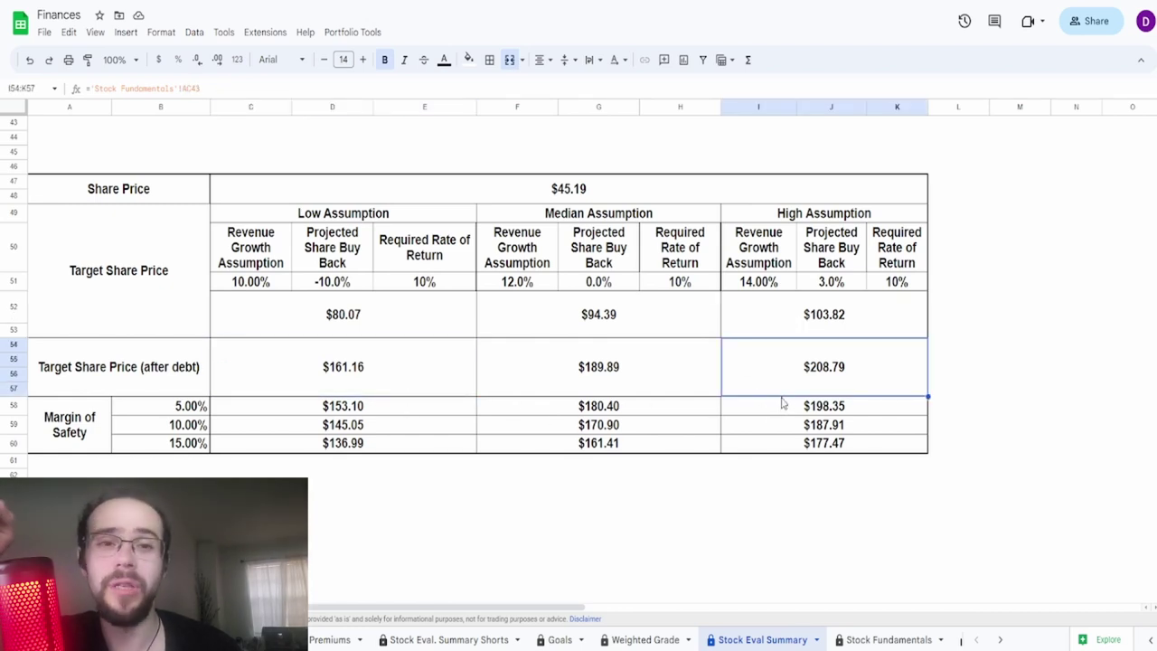
# - Set the Low Assumption's Projected Share Buy Back to -50%
pyautogui.click(352, 282)
pyautogui.write('-')
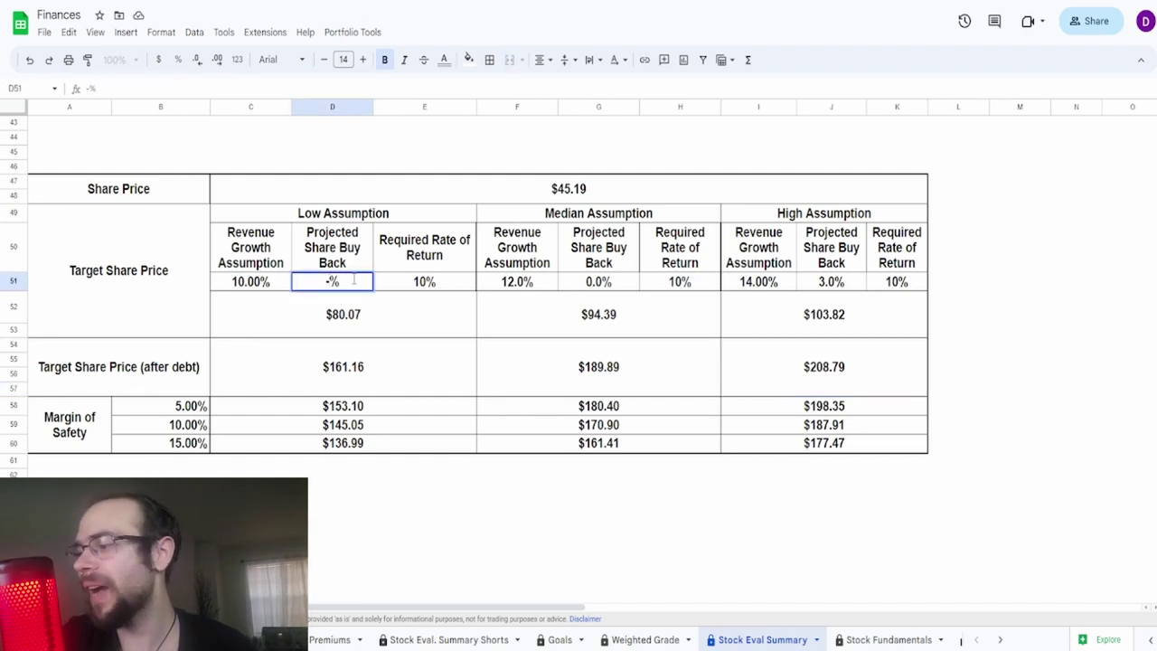
pyautogui.write('-55')
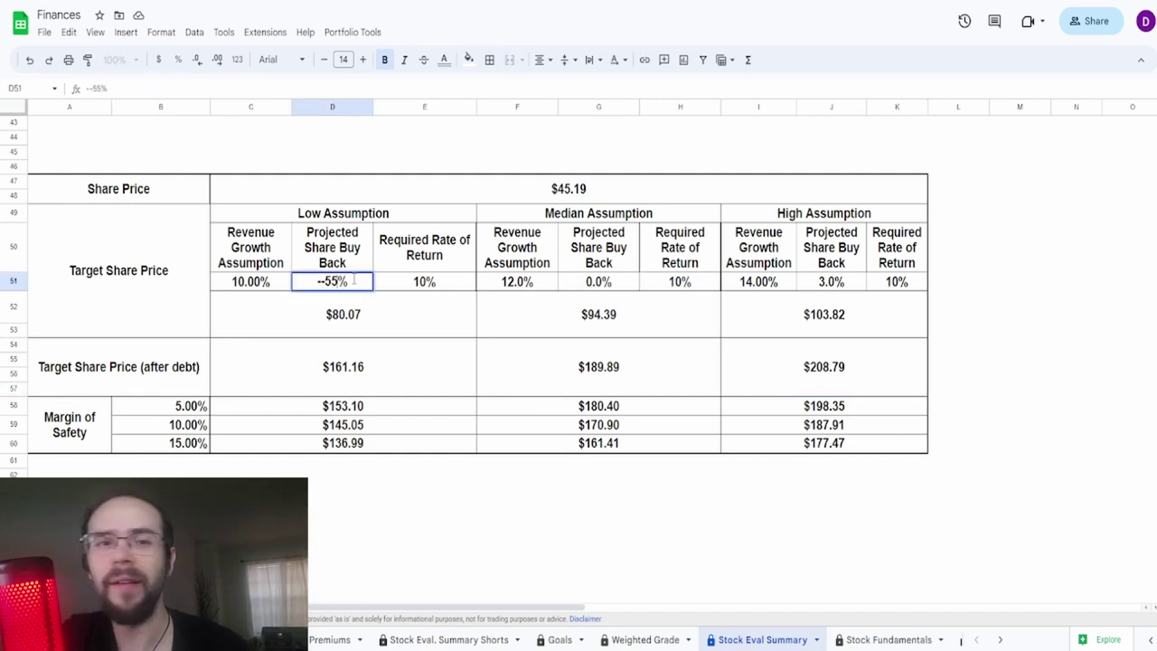
pyautogui.press('BackSpace')
pyautogui.press('BackSpace')
pyautogui.press('BackSpace')
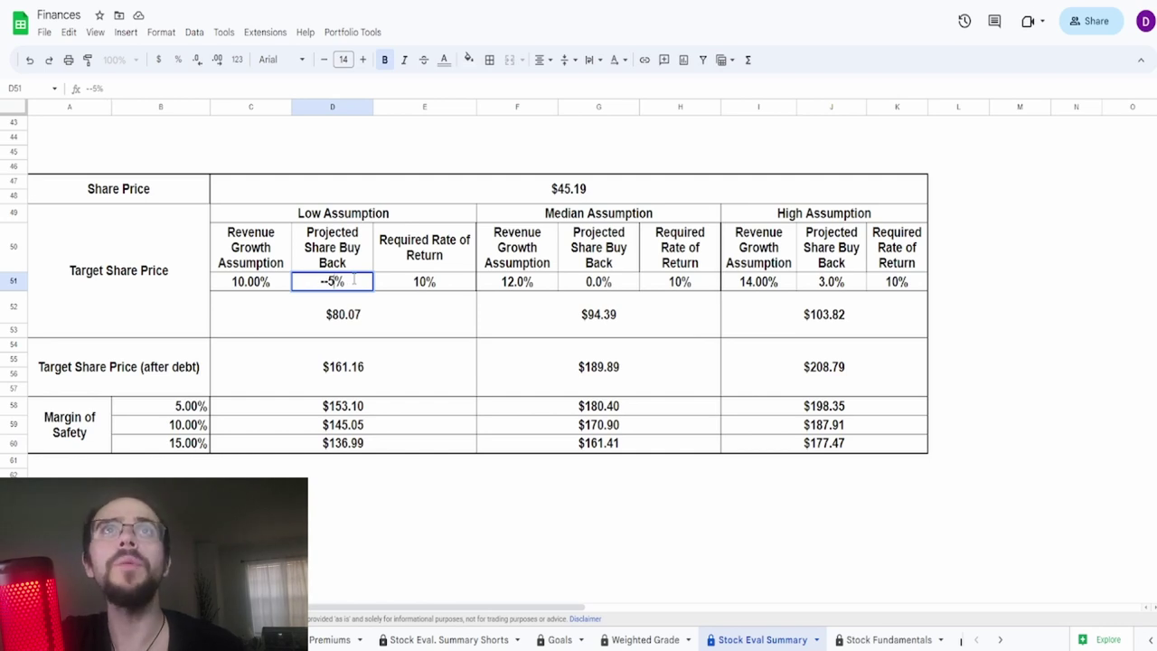
pyautogui.write('50')
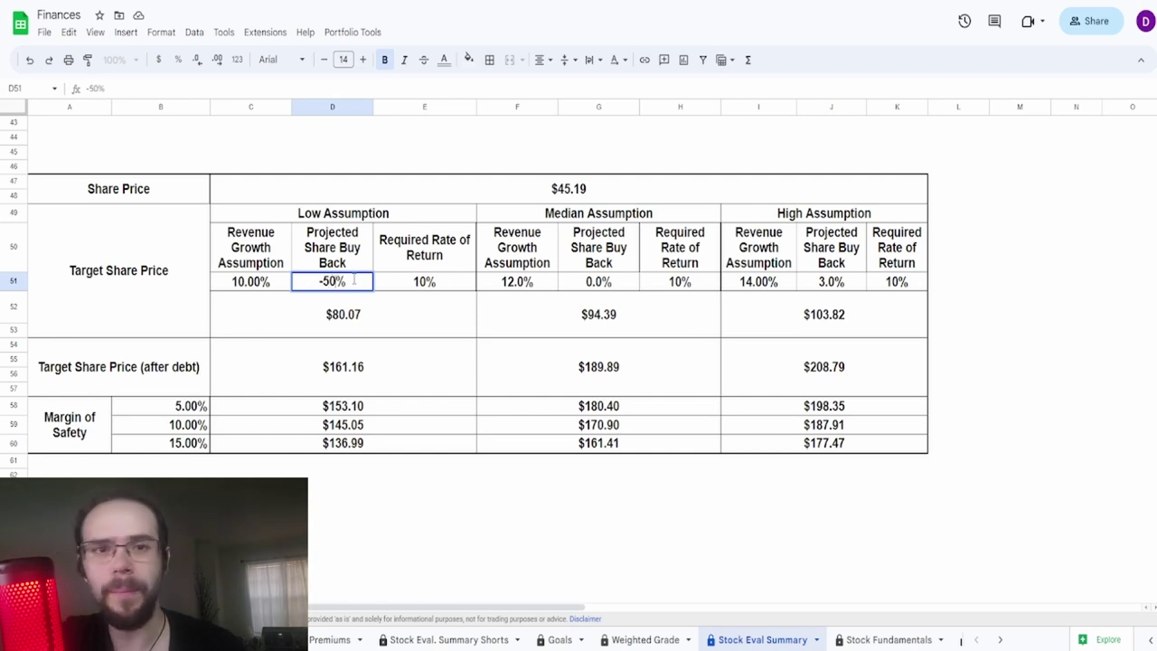
pyautogui.press('Return')
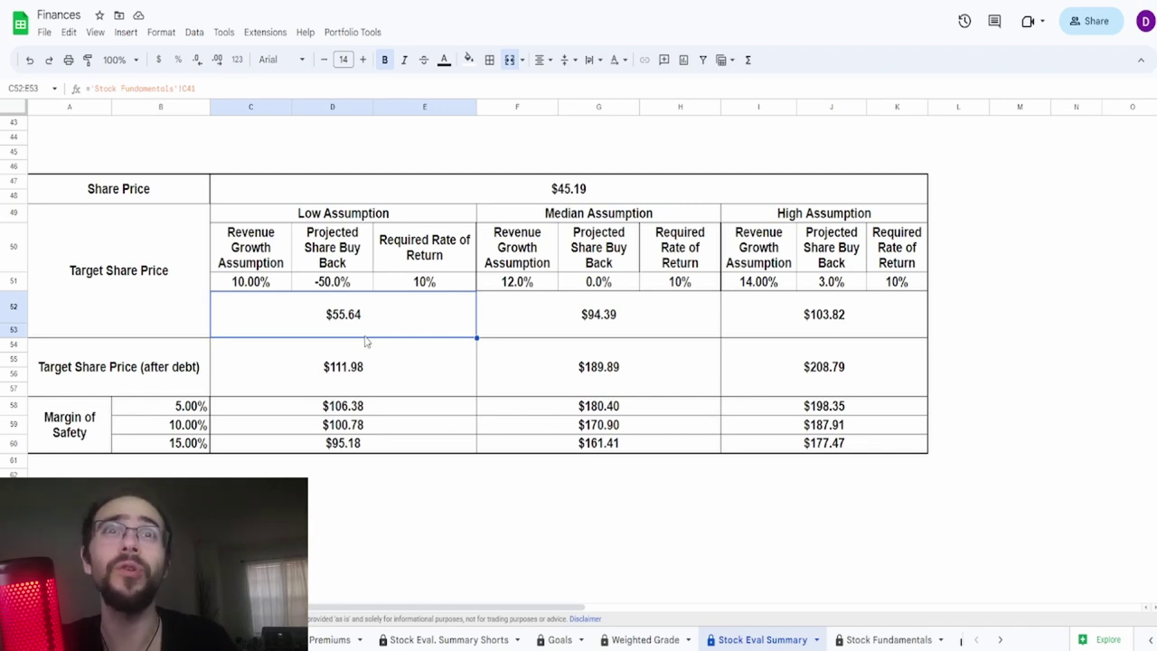
# - Review the Low Assumption's Target Share Price after debt and the Margin of Safety prices from 5% to 15%, including the High Assumption's
pyautogui.click(375, 384)
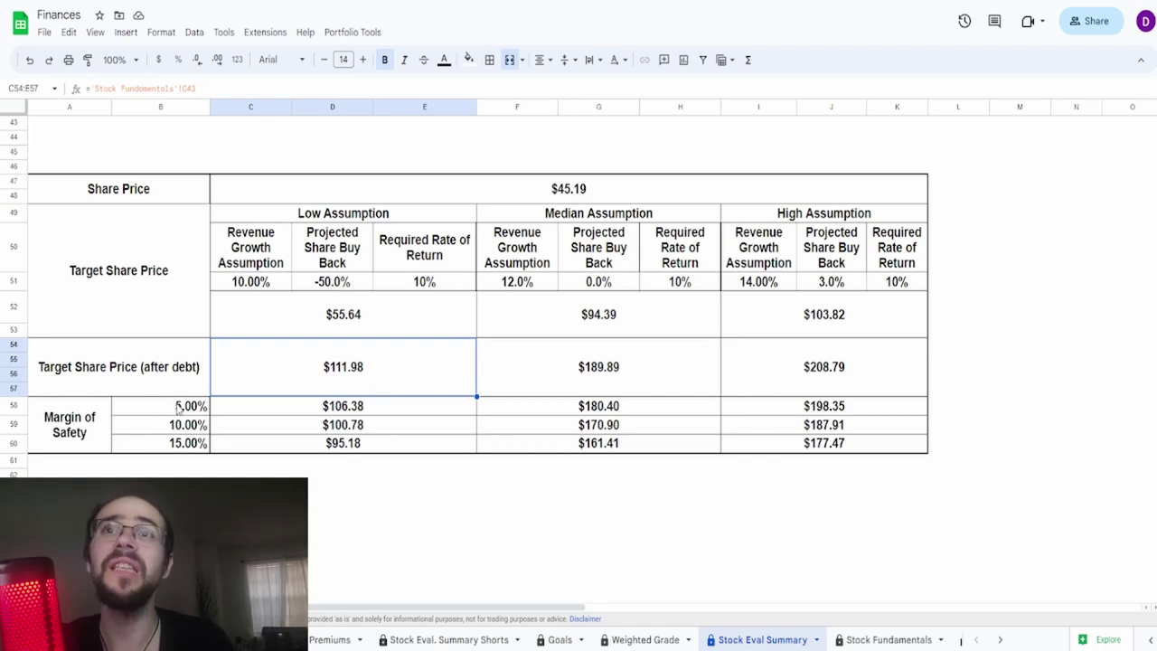
pyautogui.moveTo(178, 412); pyautogui.dragTo(186, 443)
pyautogui.click(265, 447)
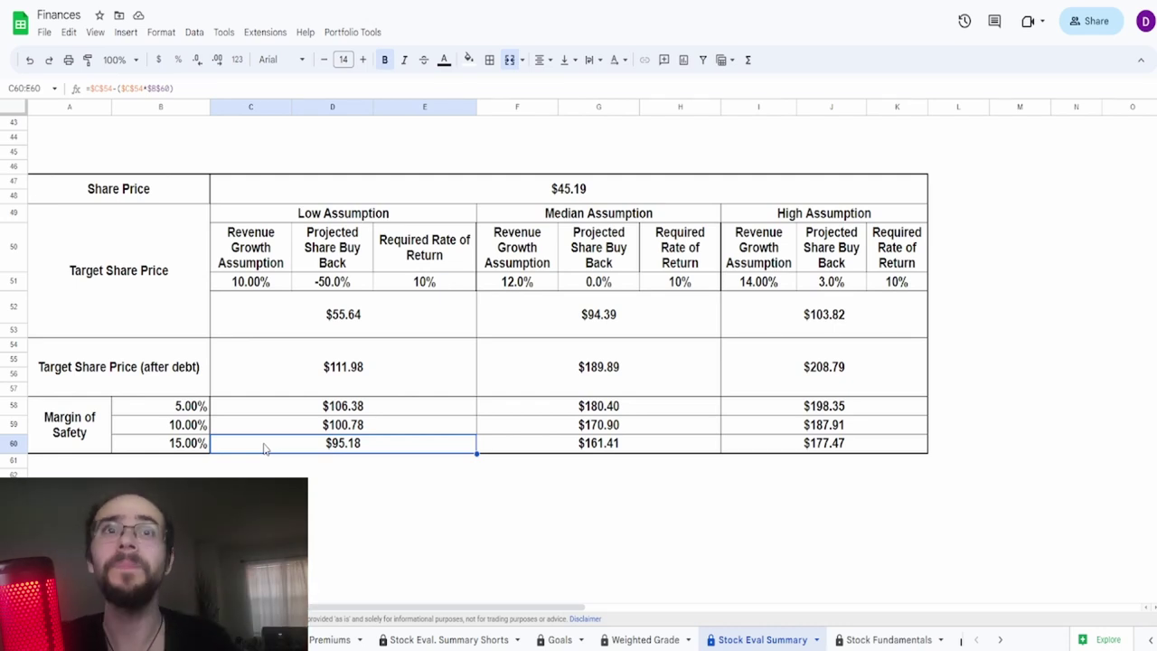
pyautogui.click(809, 406)
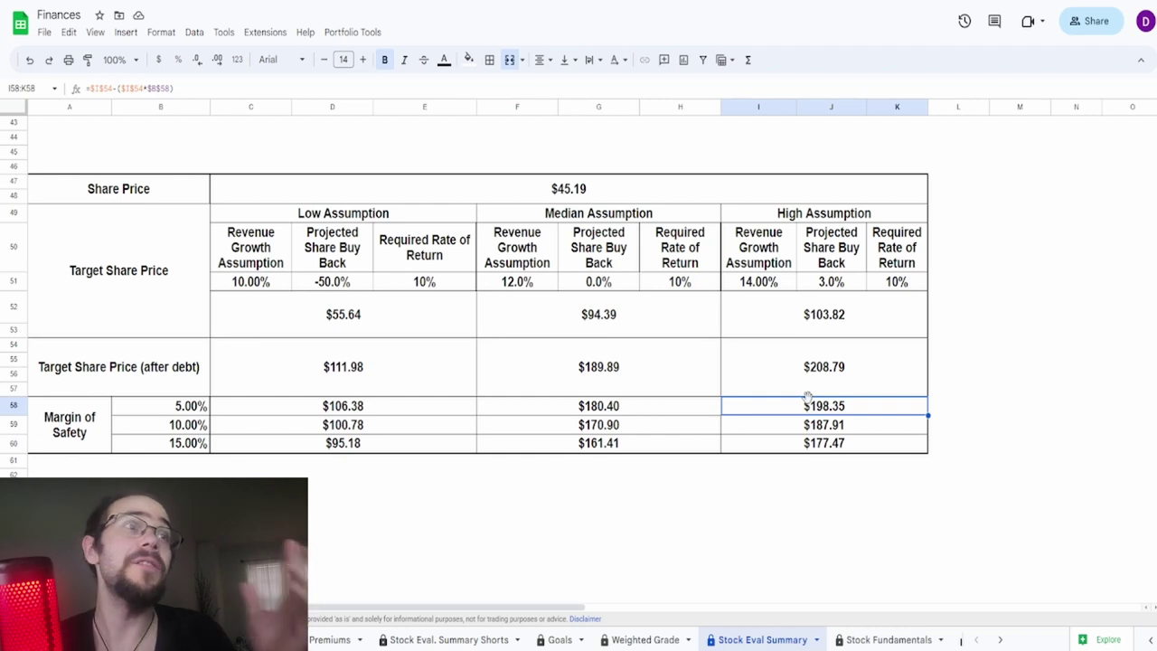
# - Try a 20% Revenue Growth Assumption in the High Assumption block, and undo the change
pyautogui.click(779, 287)
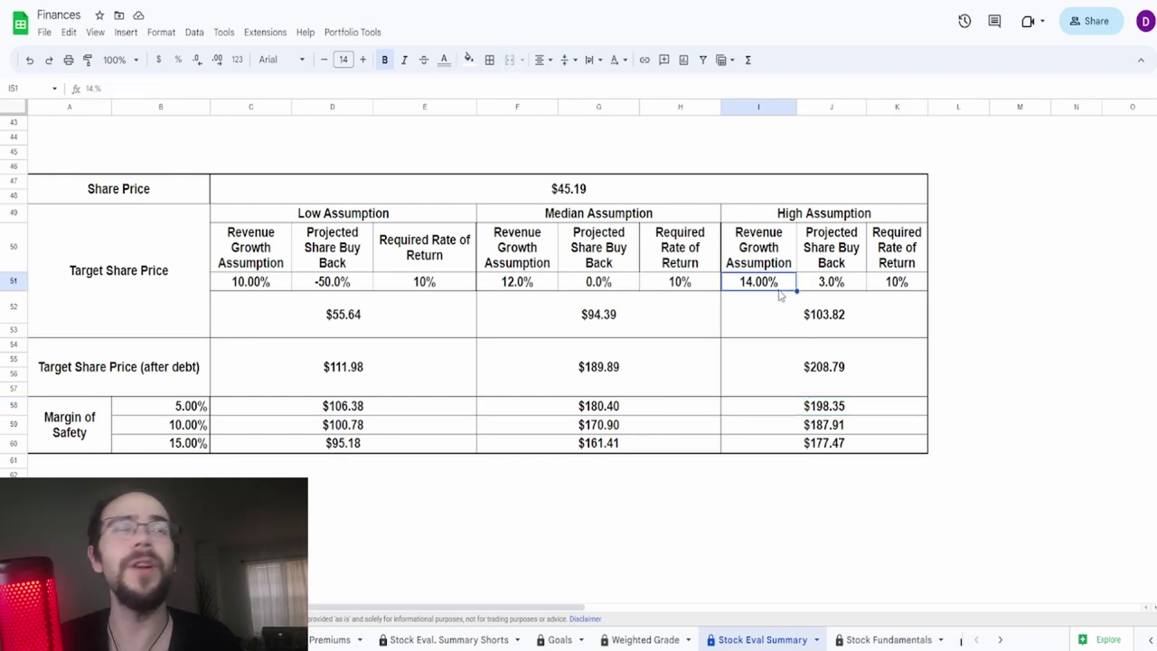
pyautogui.write('20')
pyautogui.press('Return')
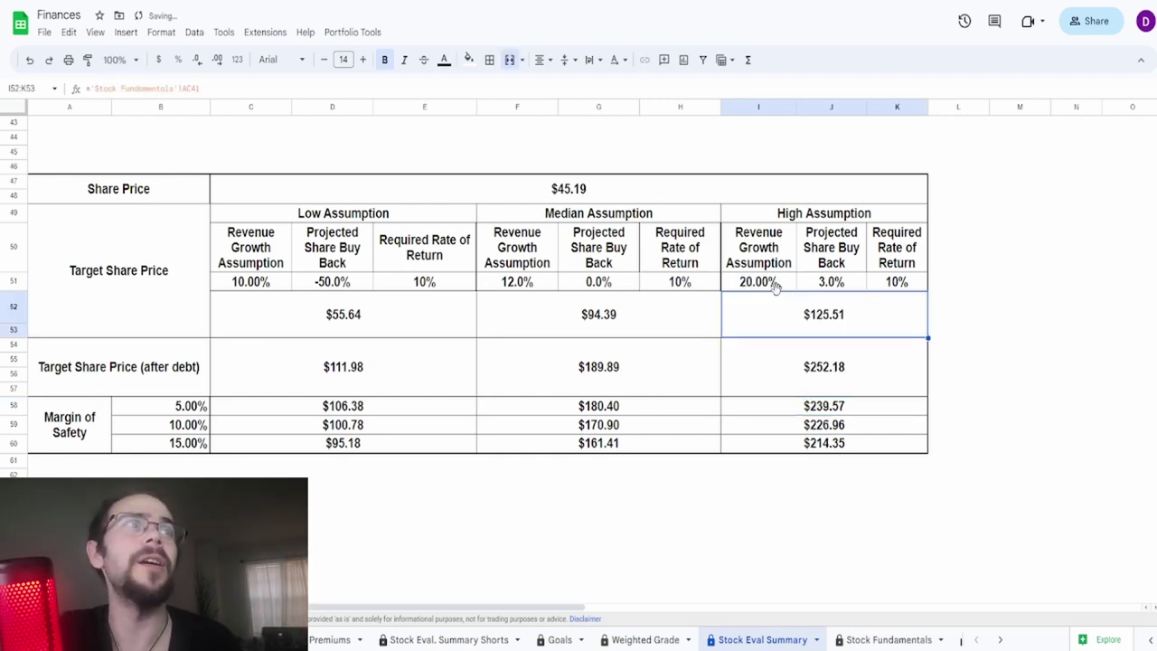
pyautogui.hotkey('ctrl', 'z')
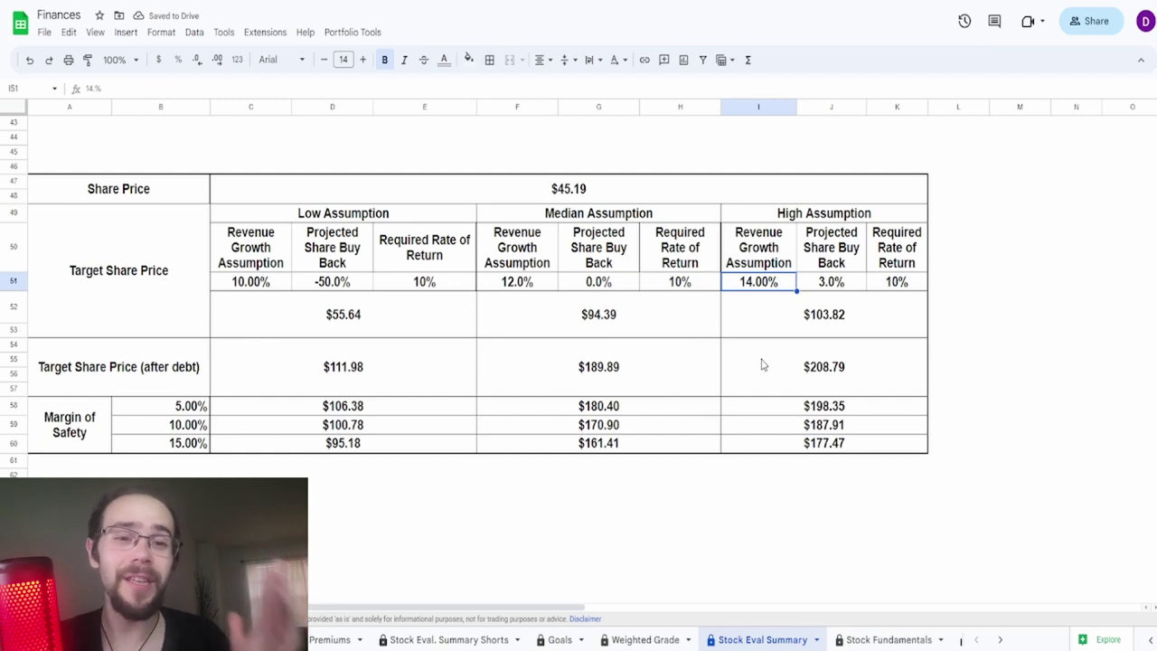